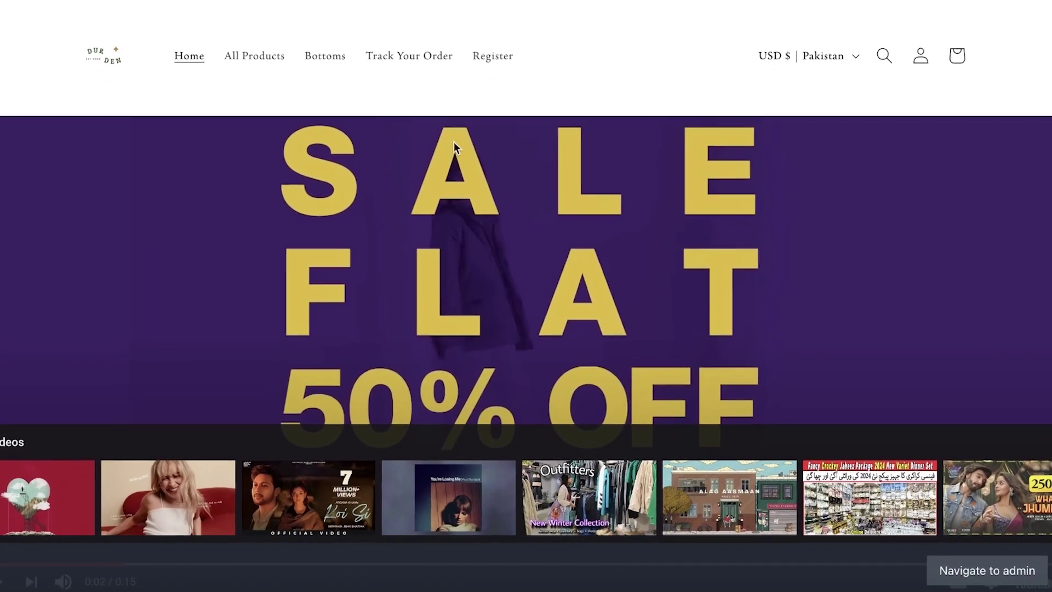
Scroll down and back up through the Durden storefront home page.
scroll(825, 346, "down", 8)
scroll(442, 423, "up", 6)
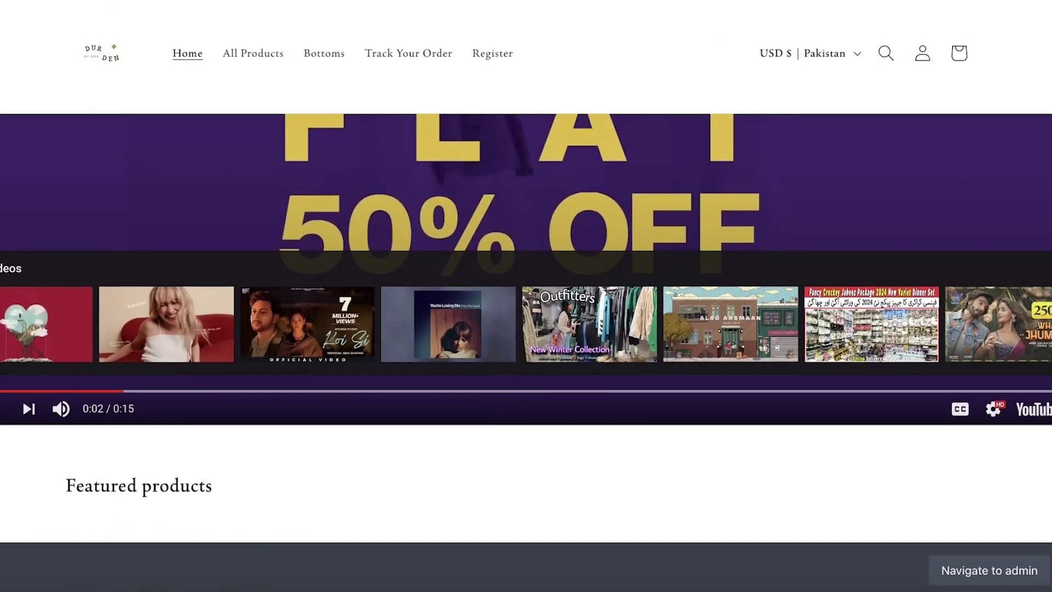
scroll(1048, 323, "up", 5)
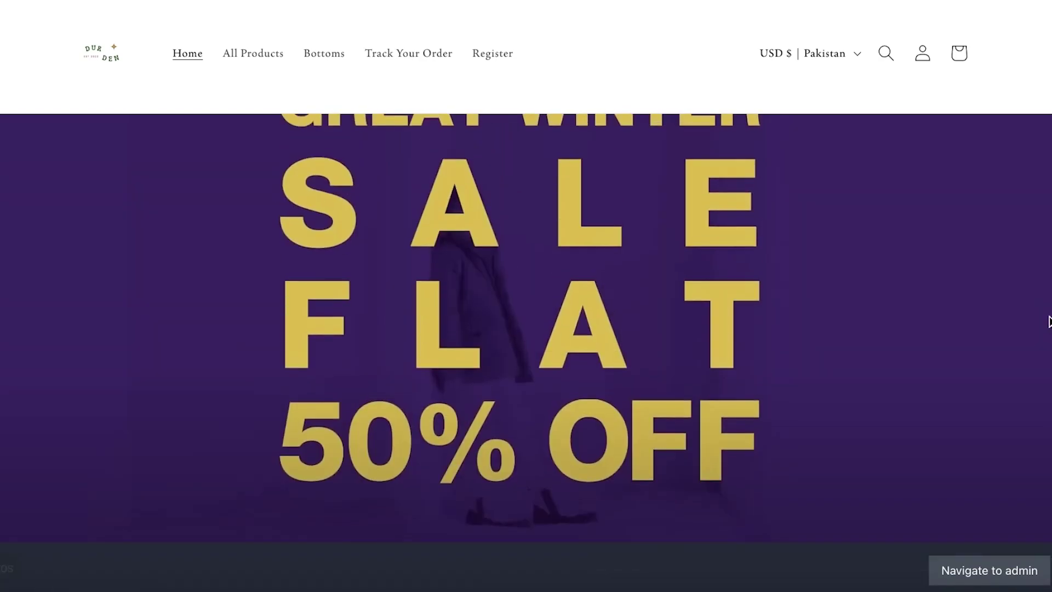
scroll(1047, 322, "up", 1)
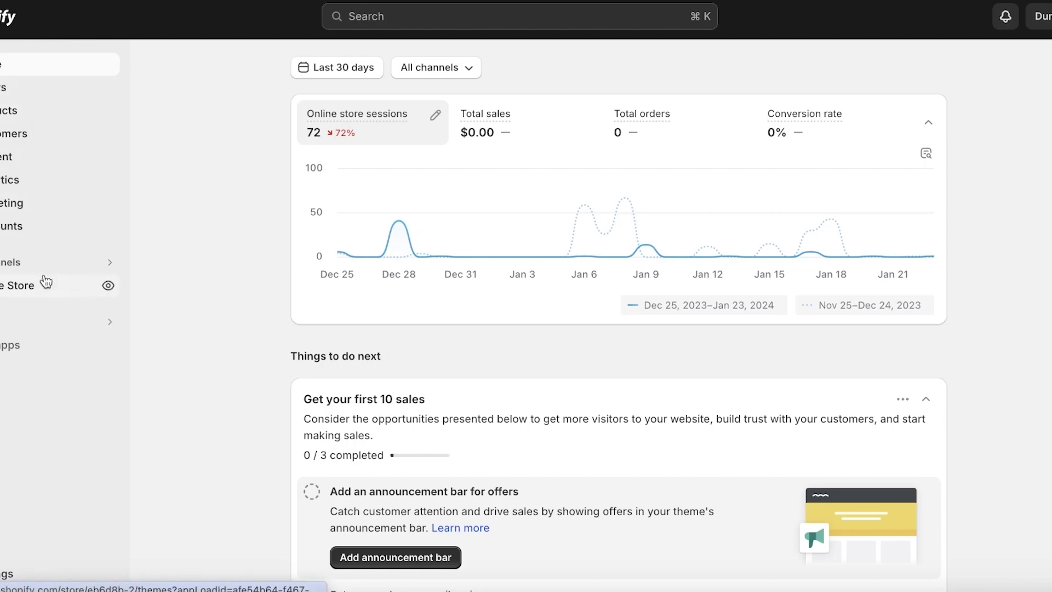
Go to Online Store Themes and scroll down to the Popular free themes.
left_click(46, 283)
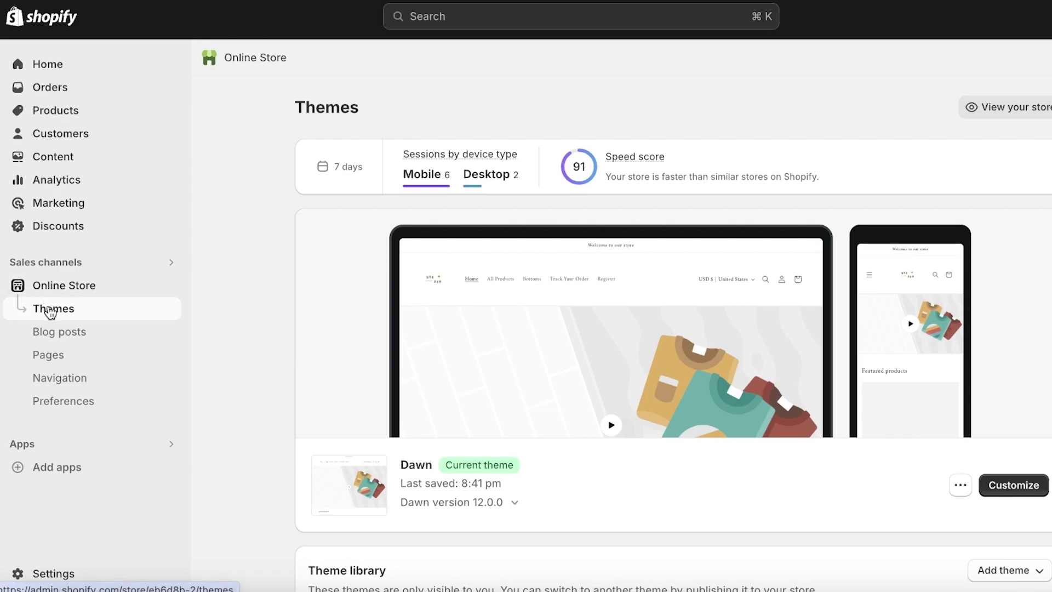
scroll(883, 141, "down", 5)
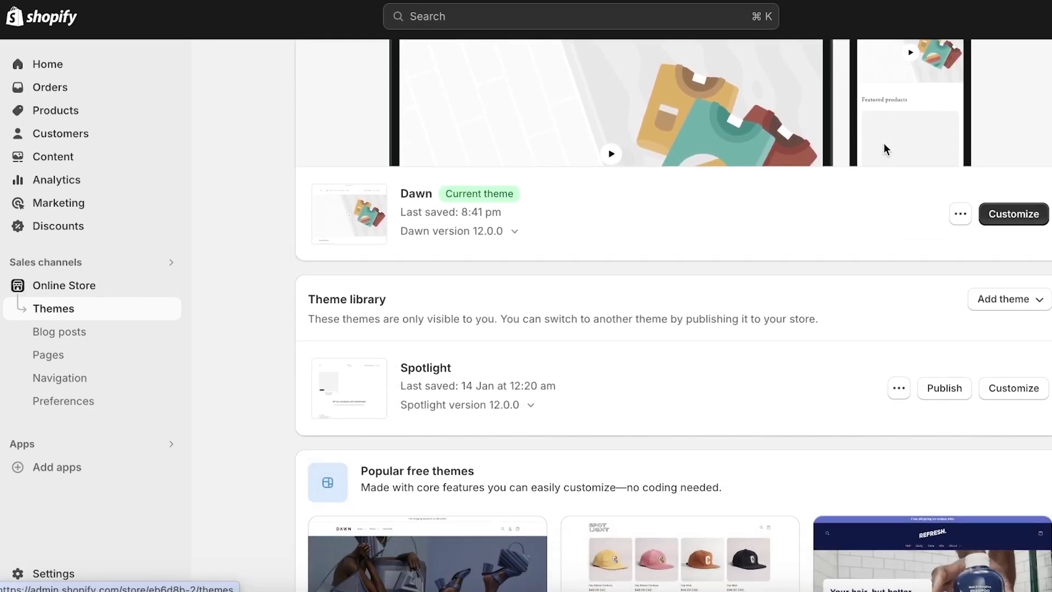
scroll(881, 143, "down", 6)
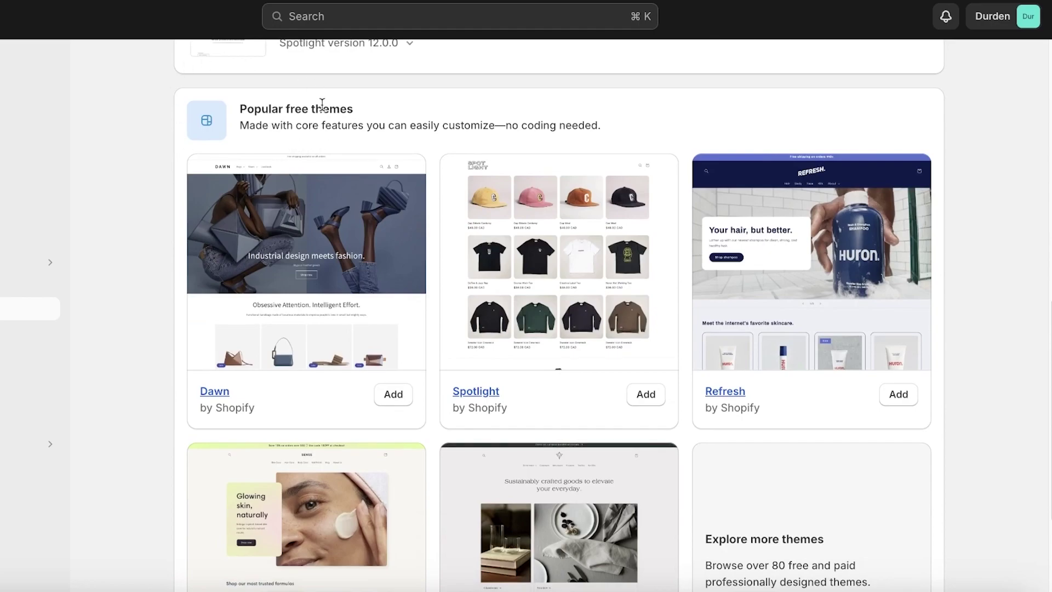
Add the free Sense theme to the theme library.
scroll(647, 173, "down", 3)
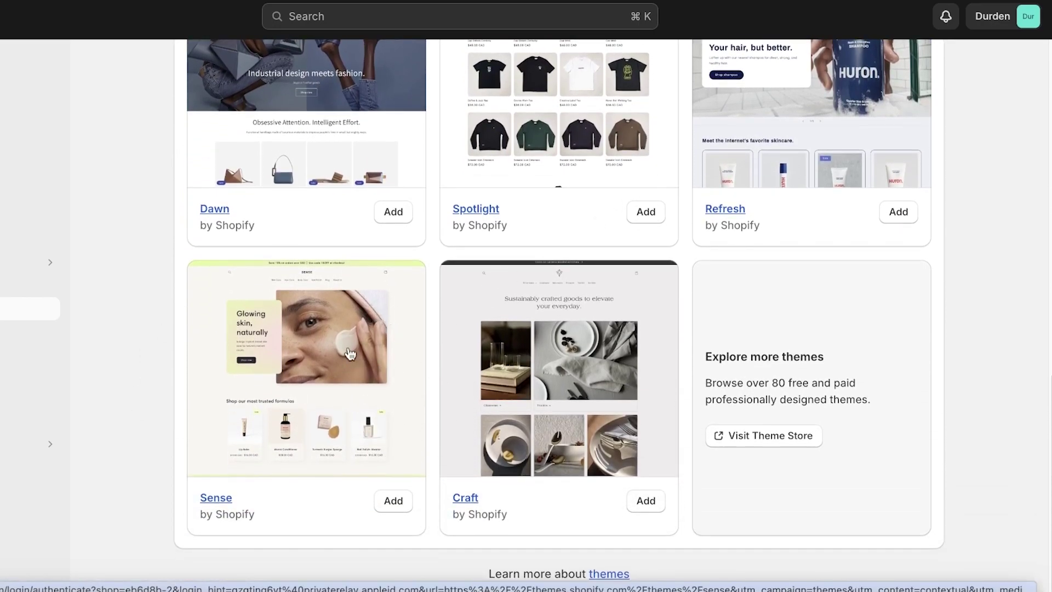
left_click(379, 507)
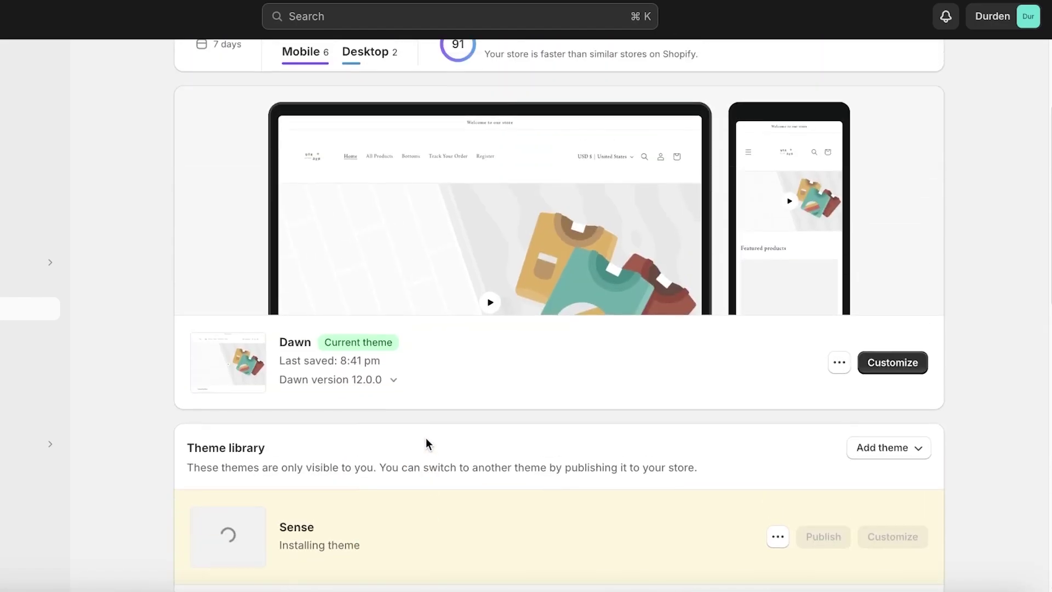
scroll(413, 415, "down", 3)
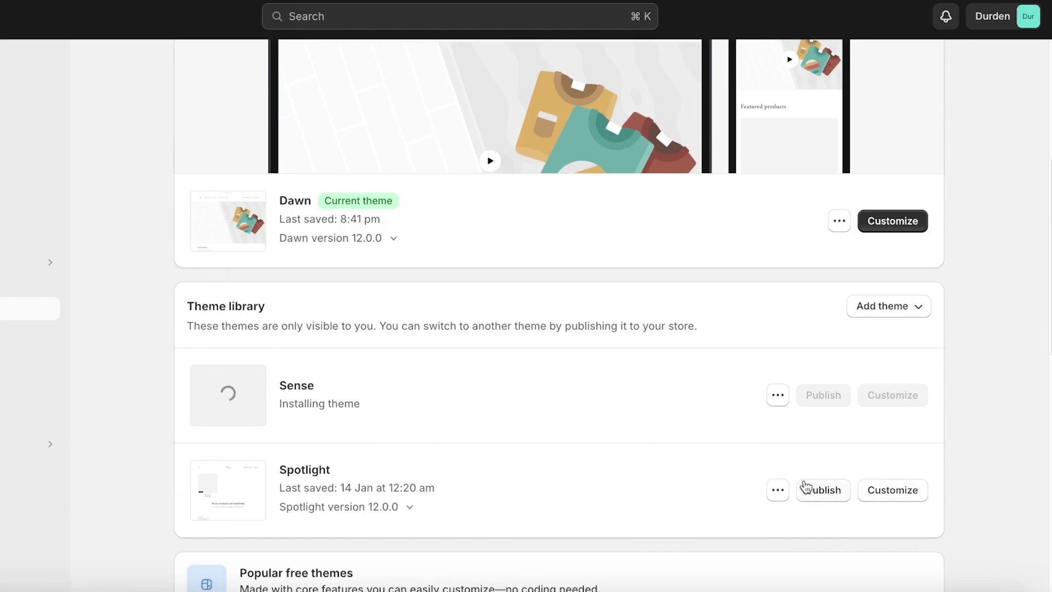
Remove the Spotlight theme from the library and confirm the removal.
left_click(778, 490)
left_click(654, 460)
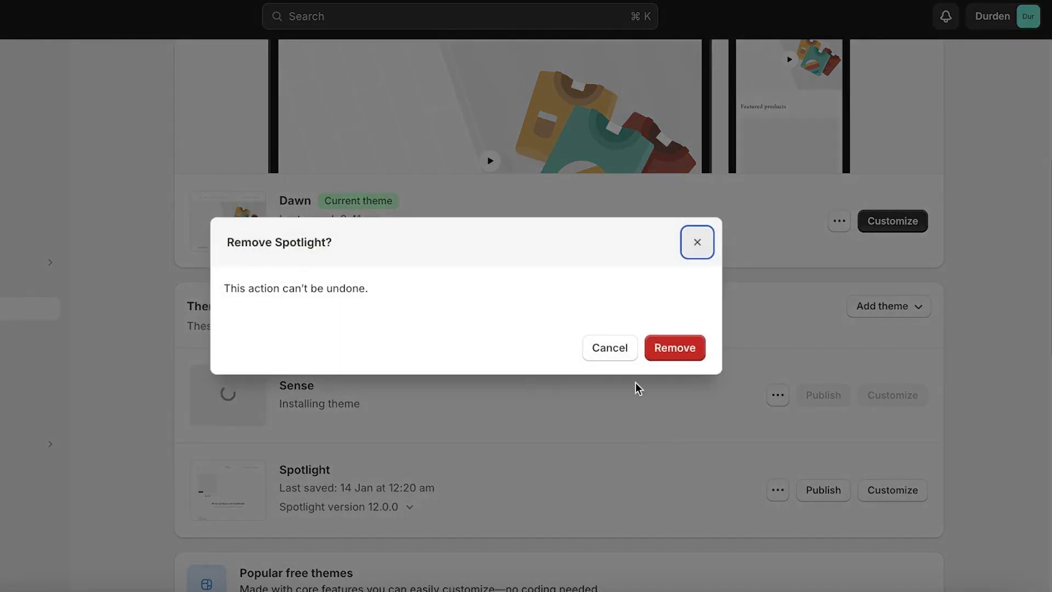
left_click(649, 347)
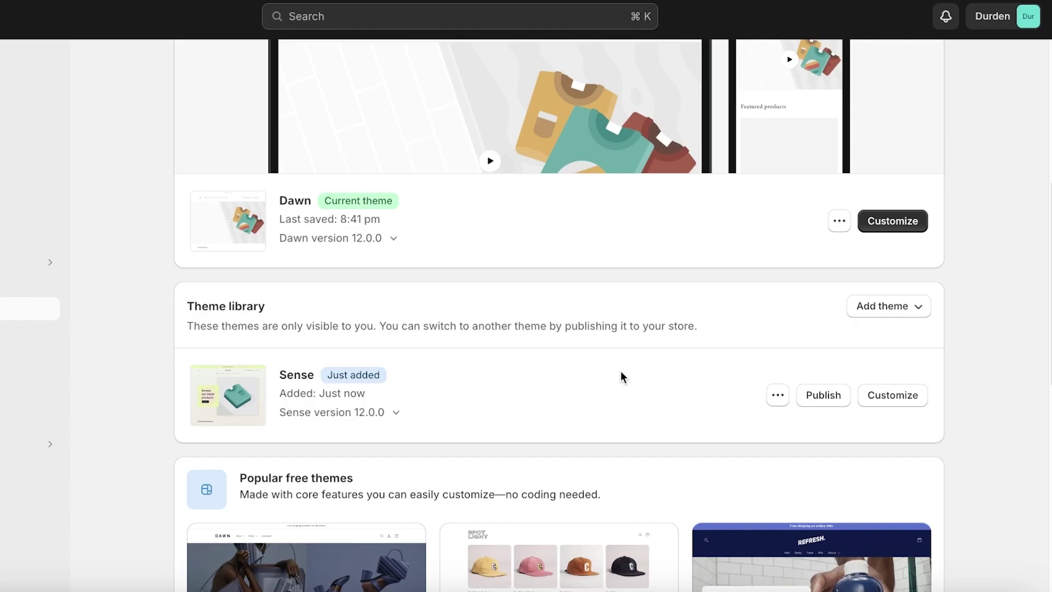
Customize the Sense theme and switch the editor to its Theme settings panel.
left_click(921, 395)
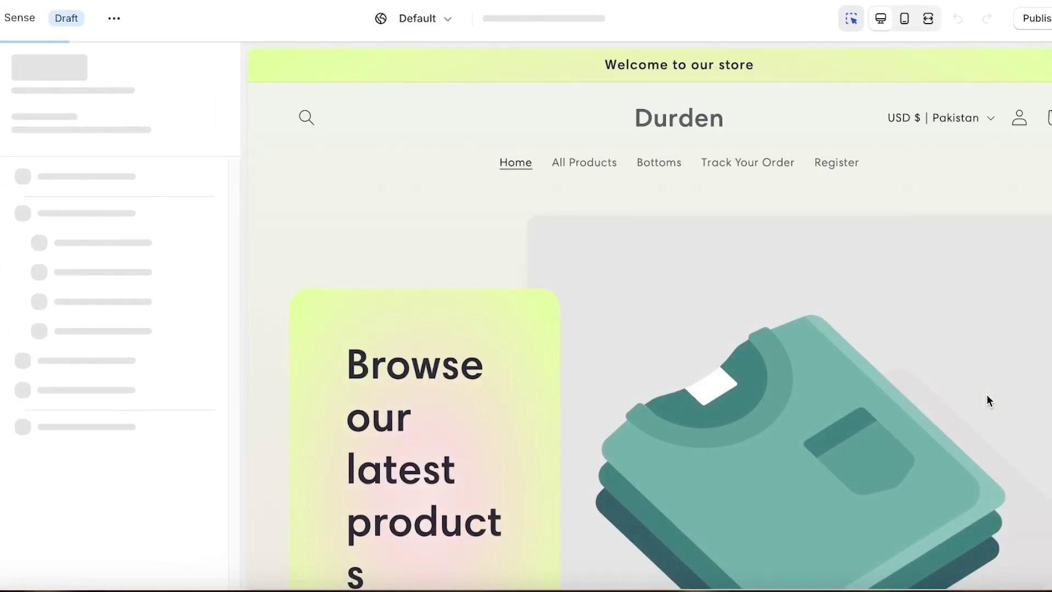
scroll(719, 265, "down", 4)
scroll(720, 267, "up", 4)
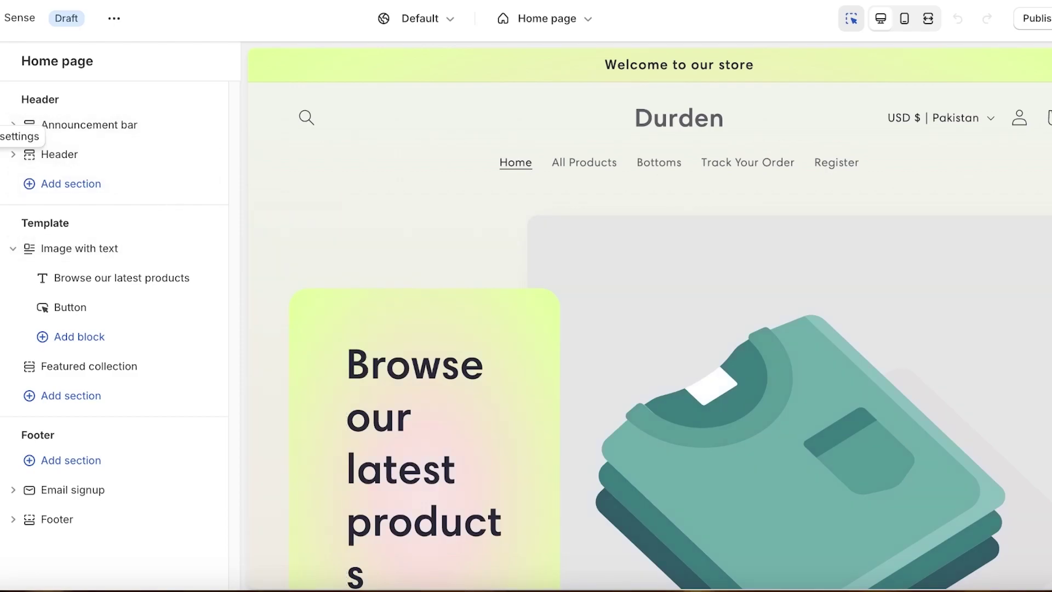
left_click(2, 136)
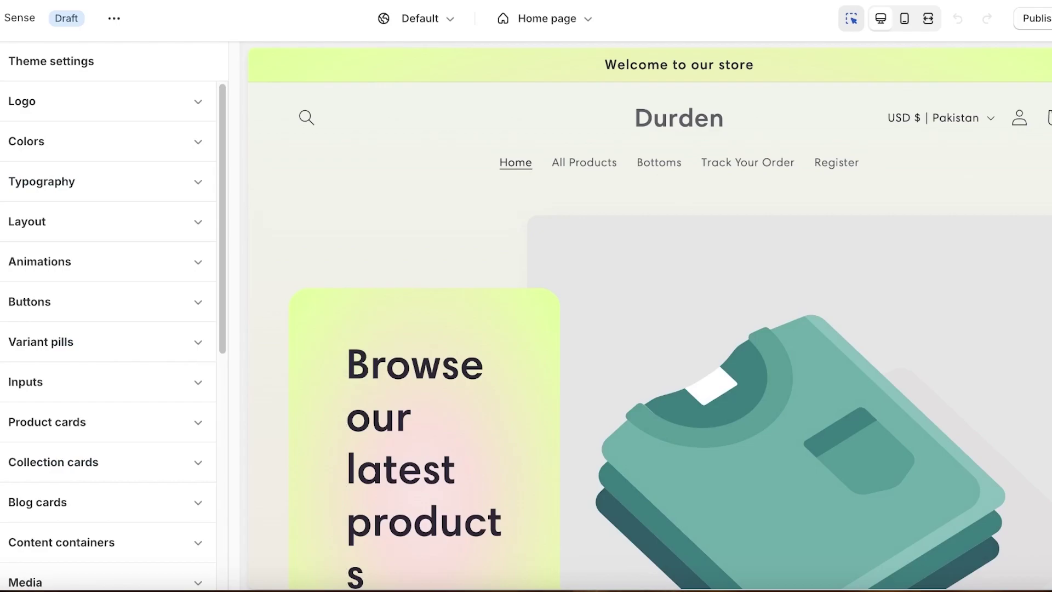
Set the Durden logo PNG as the store logo.
left_click(52, 102)
left_click(100, 176)
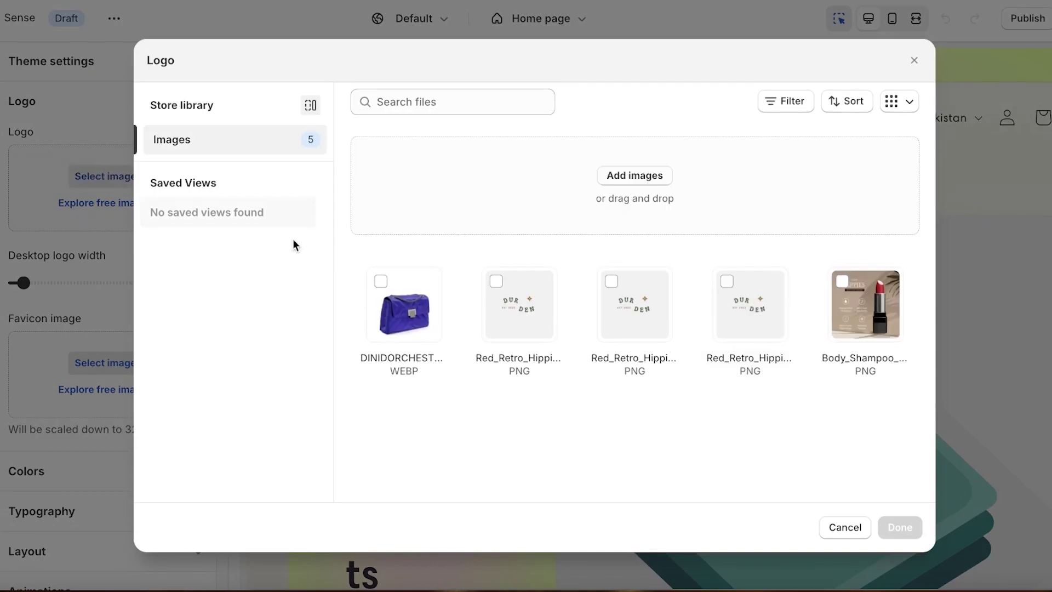
left_click(525, 300)
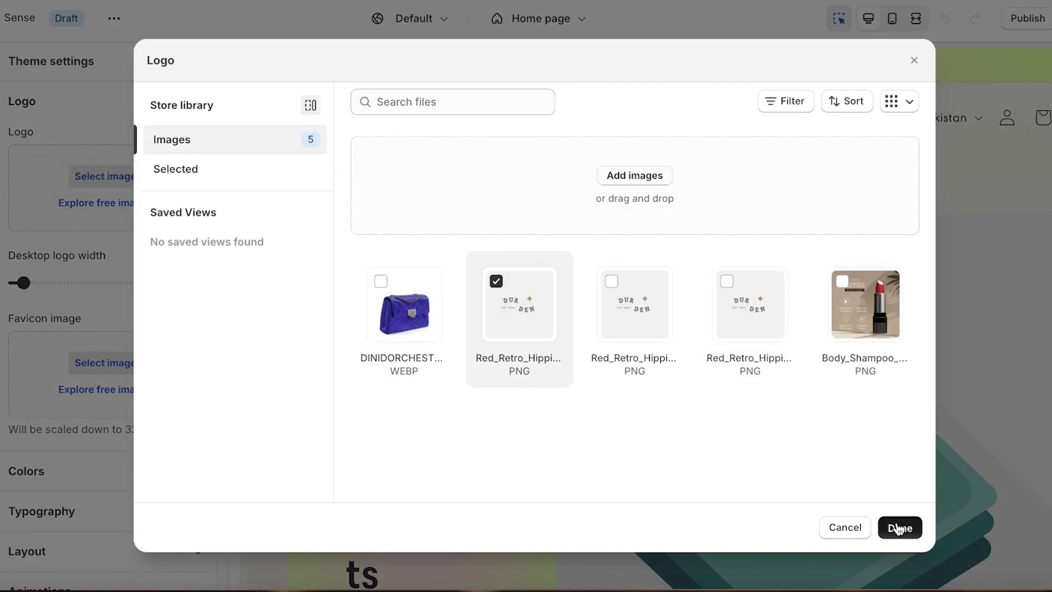
left_click(915, 524)
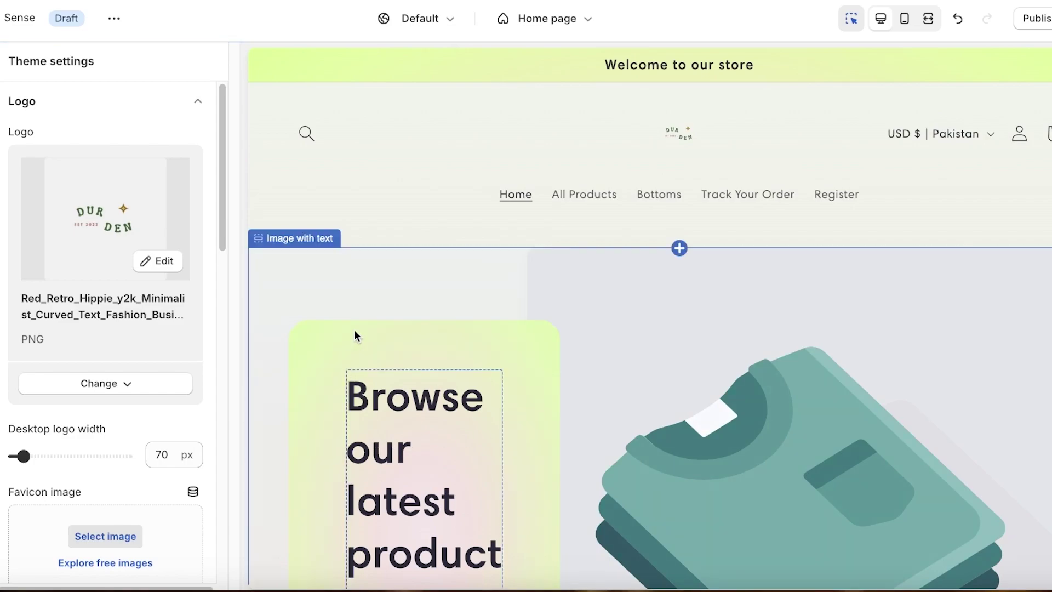
Use the same Durden logo PNG as the favicon image.
scroll(52, 348, "down", 5)
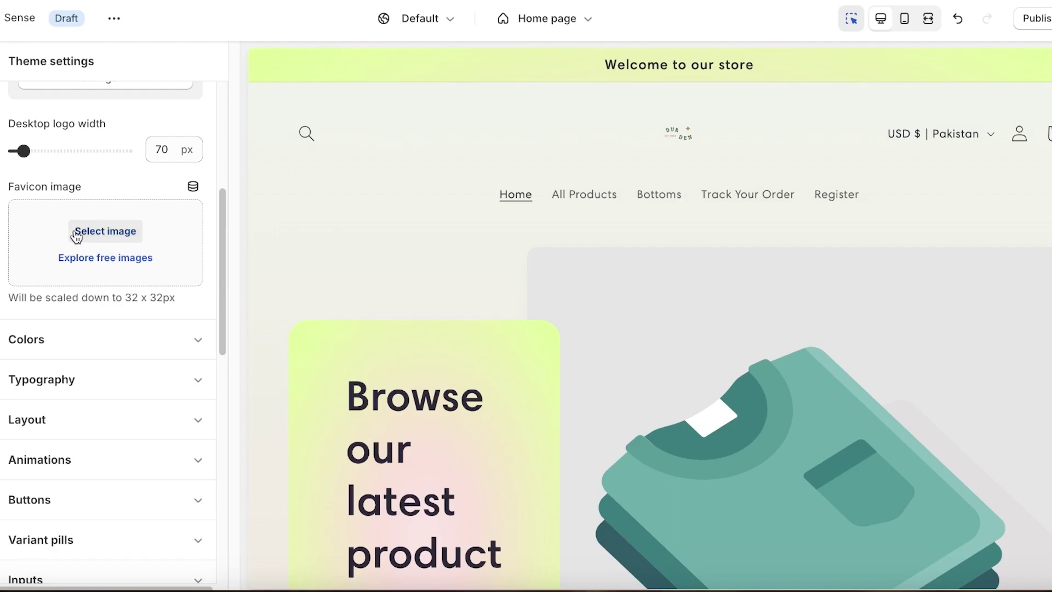
left_click(77, 231)
left_click(501, 296)
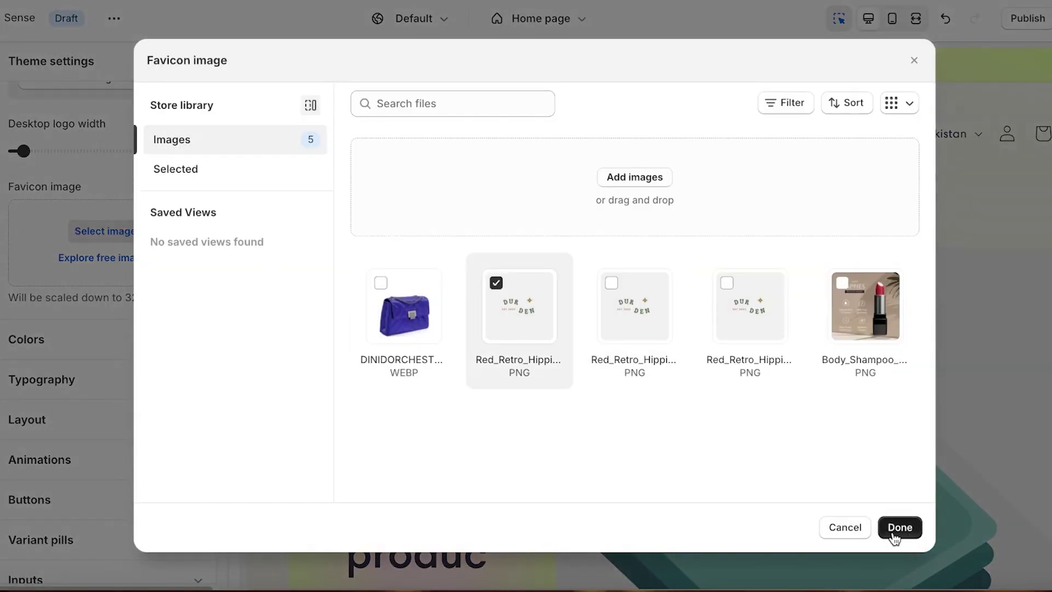
left_click(898, 531)
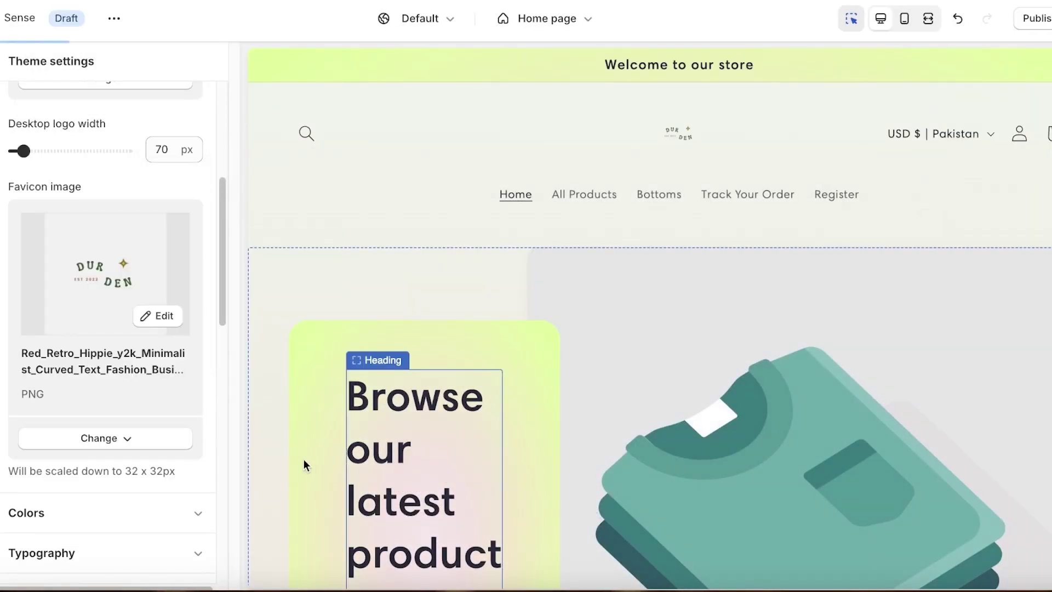
Widen the desktop logo to 150 px.
scroll(139, 367, "down", 3)
scroll(141, 369, "up", 8)
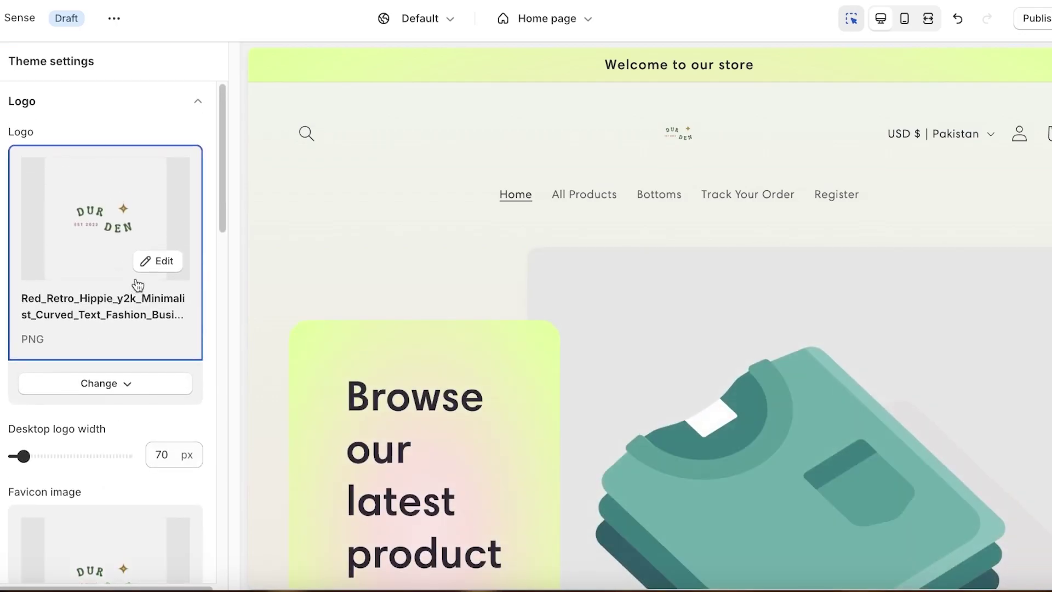
left_click_drag(23, 453, 59, 453)
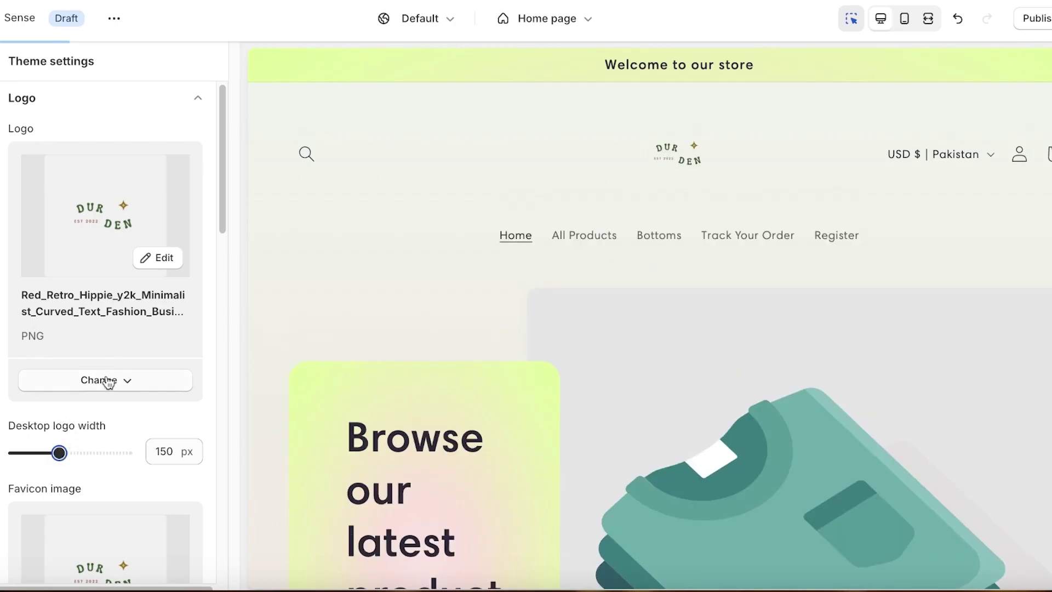
Place the Durden logo's focal point on its lettering and save the image.
left_click(157, 259)
scroll(603, 235, "down", 5)
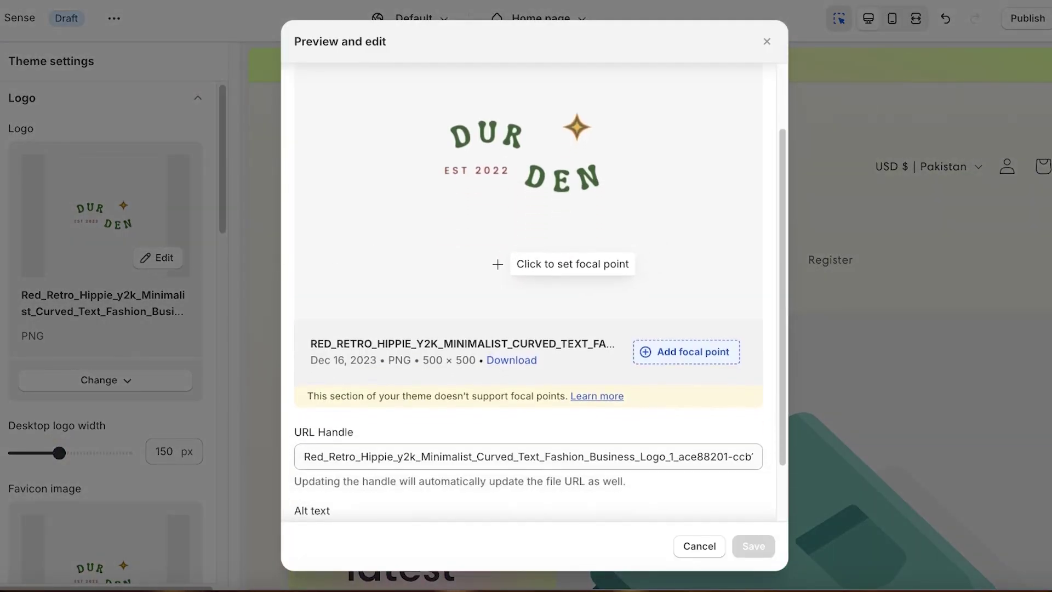
scroll(500, 230, "up", 3)
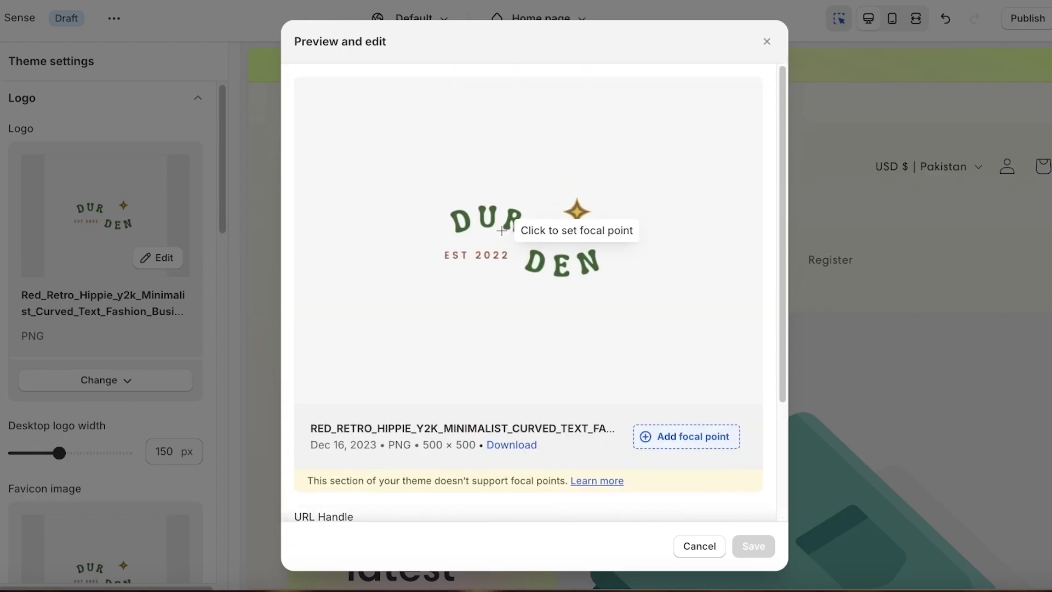
left_click(503, 231)
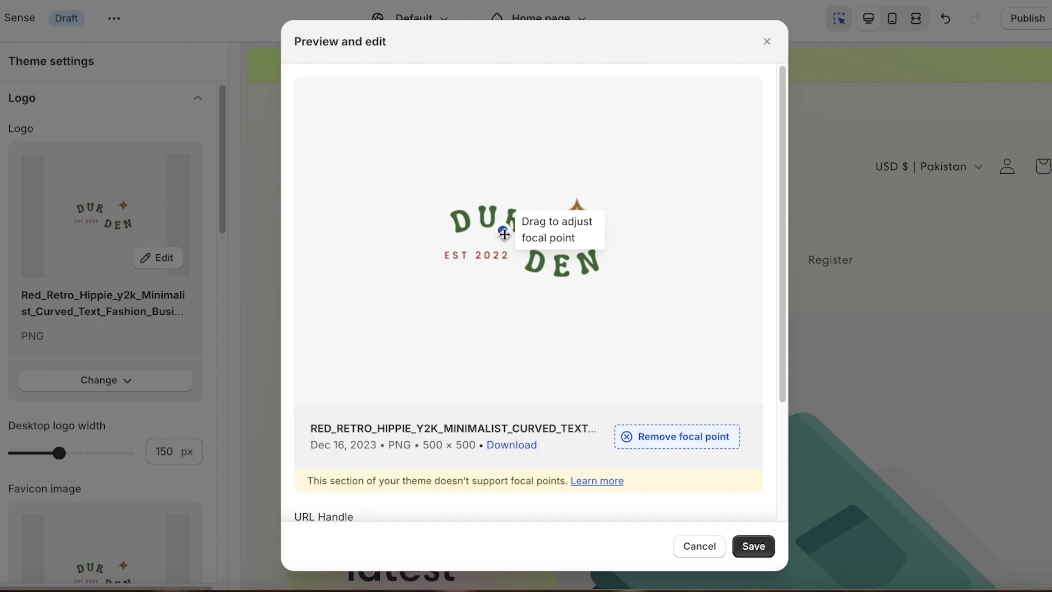
left_click(740, 545)
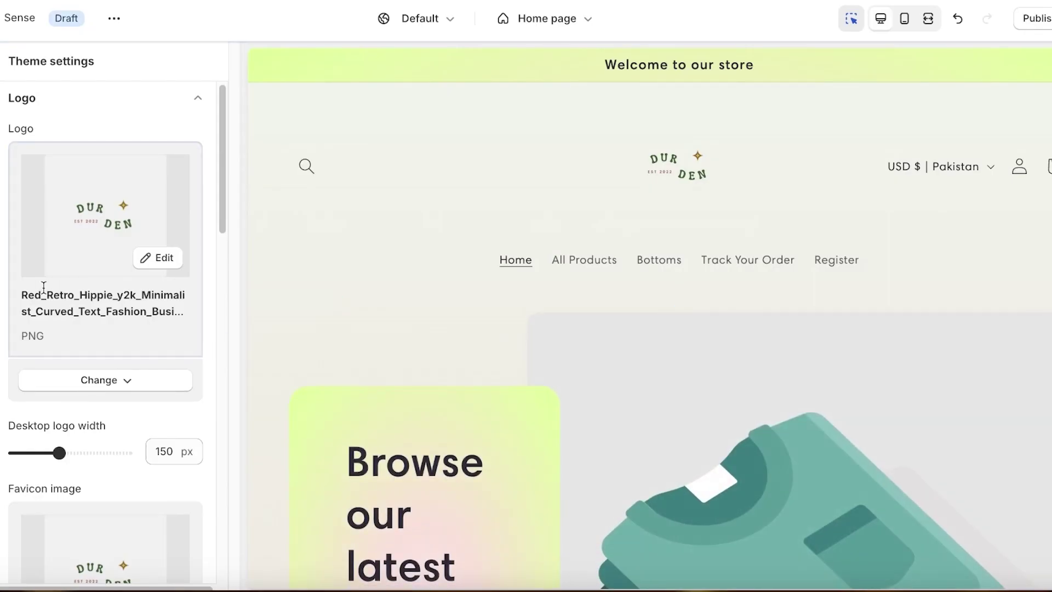
scroll(51, 288, "down", 3)
scroll(121, 236, "down", 4)
scroll(133, 337, "down", 1)
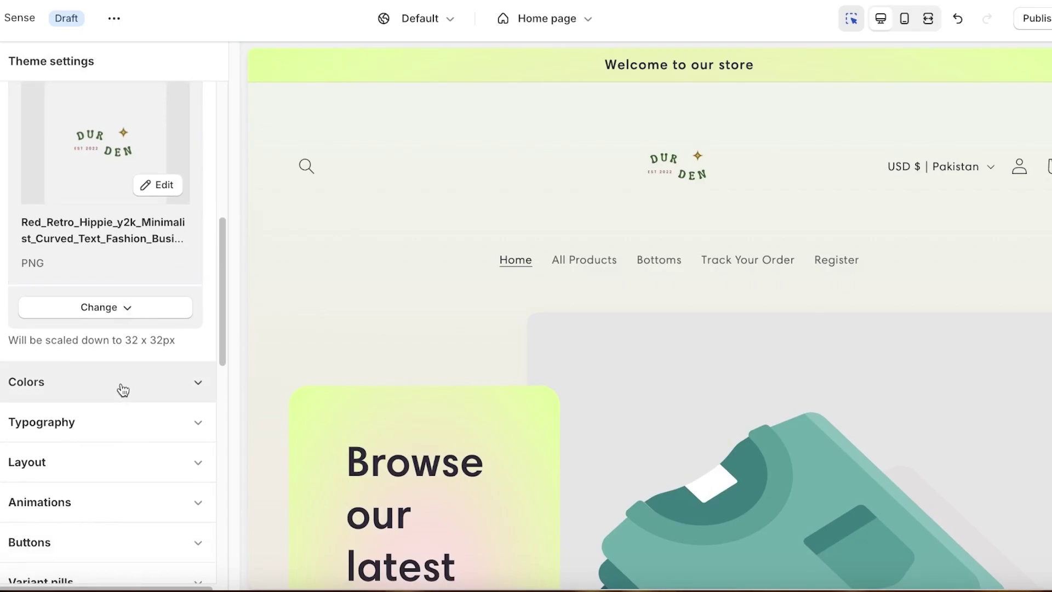
scroll(123, 390, "down", 7)
scroll(101, 323, "up", 8)
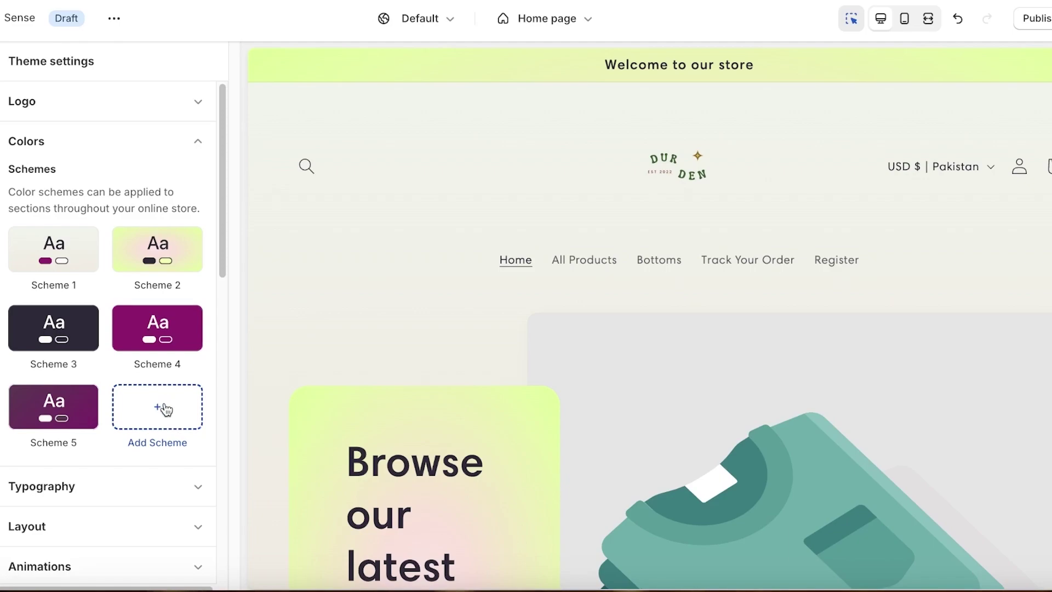
scroll(495, 325, "down", 15)
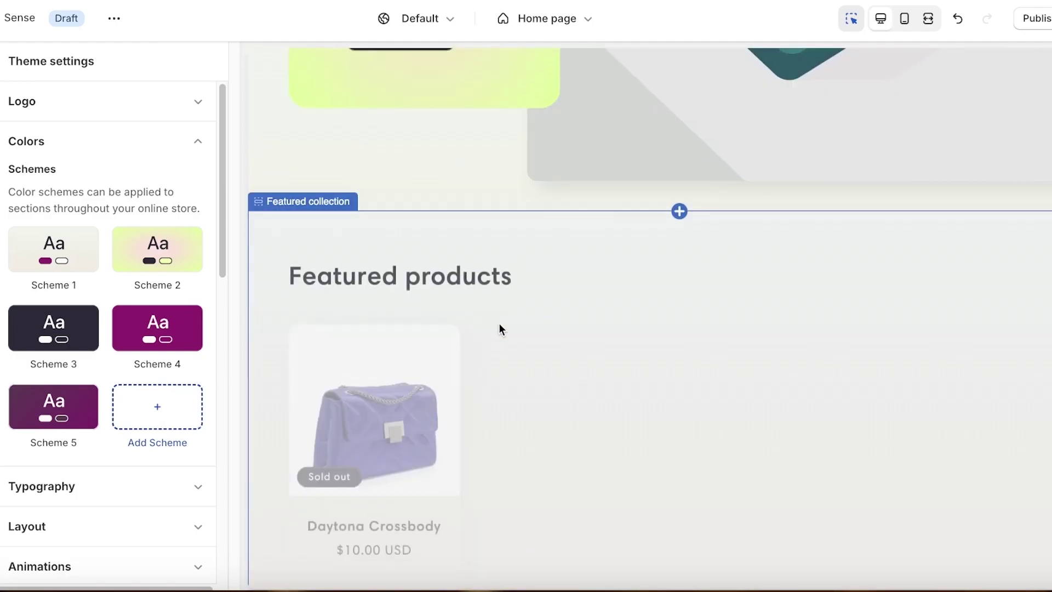
scroll(529, 329, "up", 7)
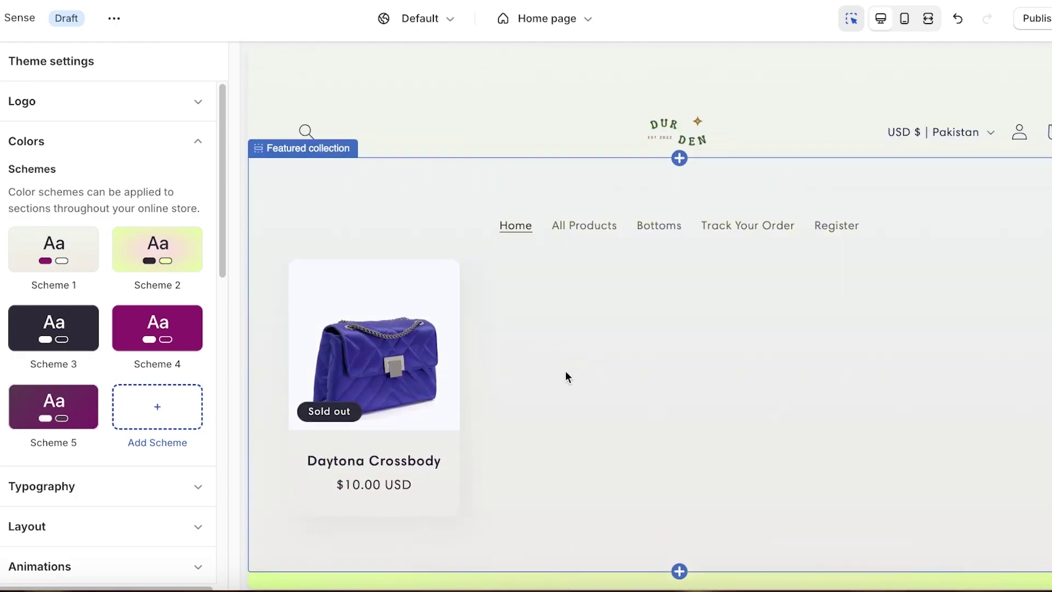
Try Schemes 2–4 on Featured collection, keep Scheme 5, and return to theme settings.
left_click(669, 344)
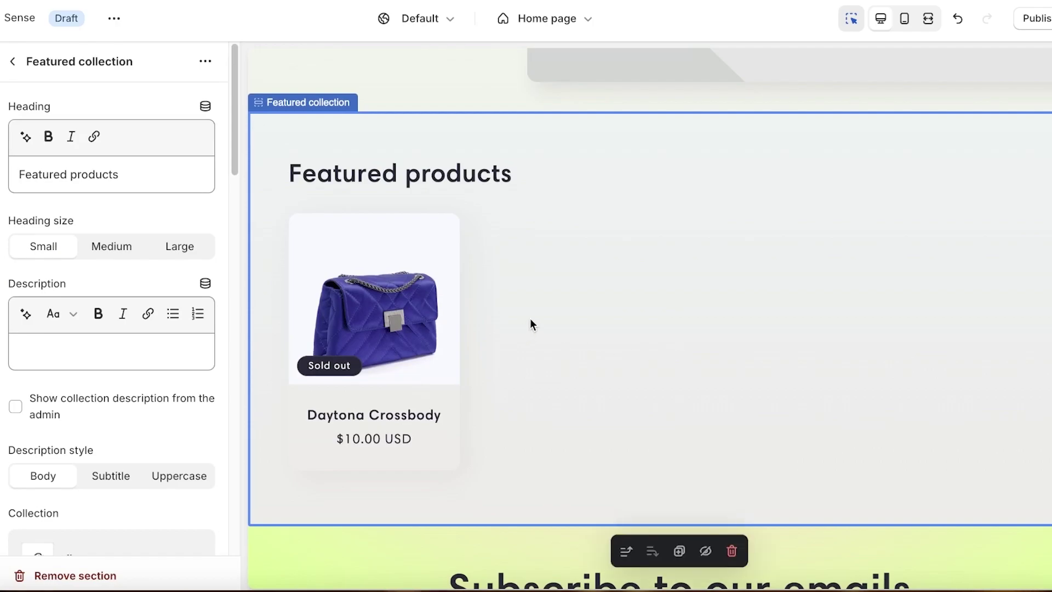
scroll(64, 277, "down", 10)
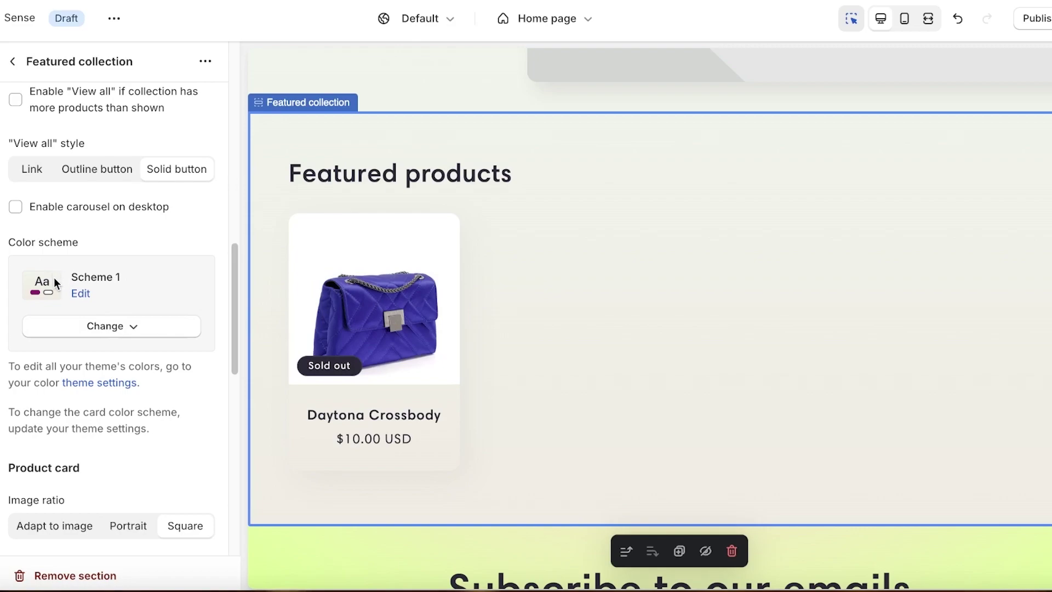
left_click(69, 326)
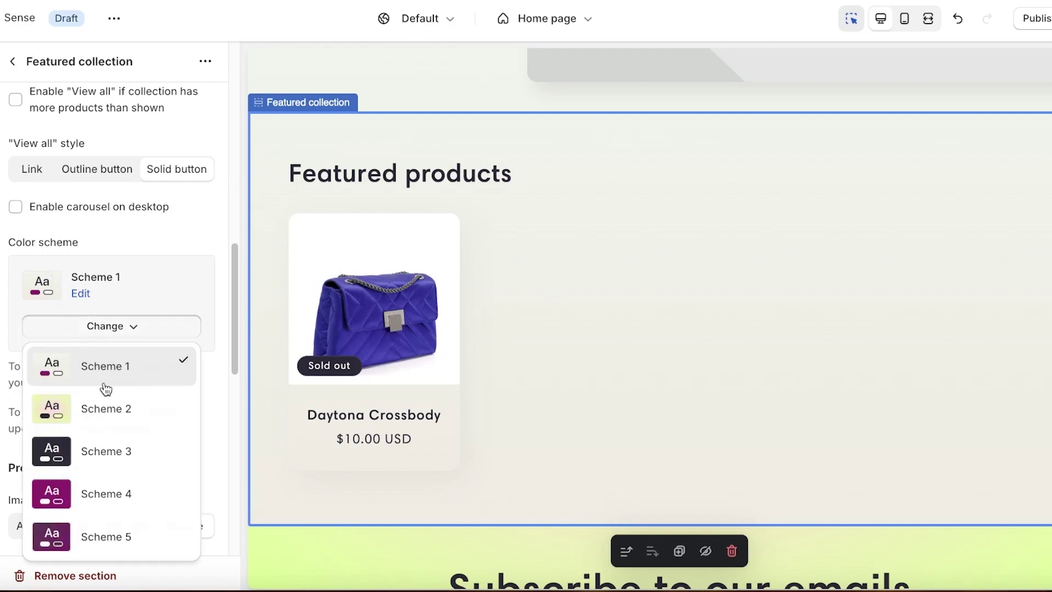
left_click(98, 404)
left_click(111, 329)
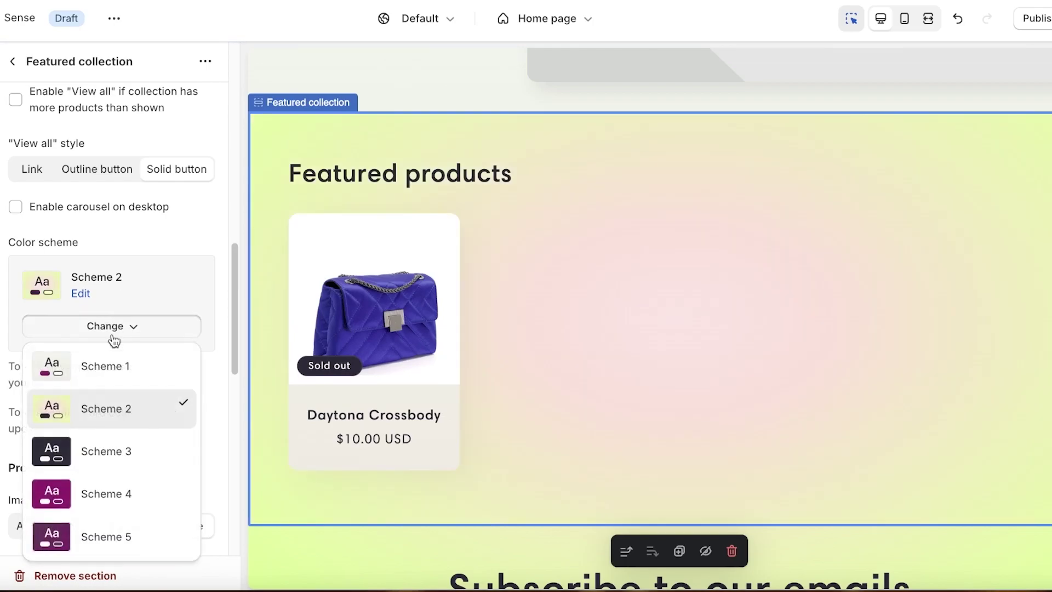
left_click(105, 444)
left_click(116, 326)
left_click(83, 496)
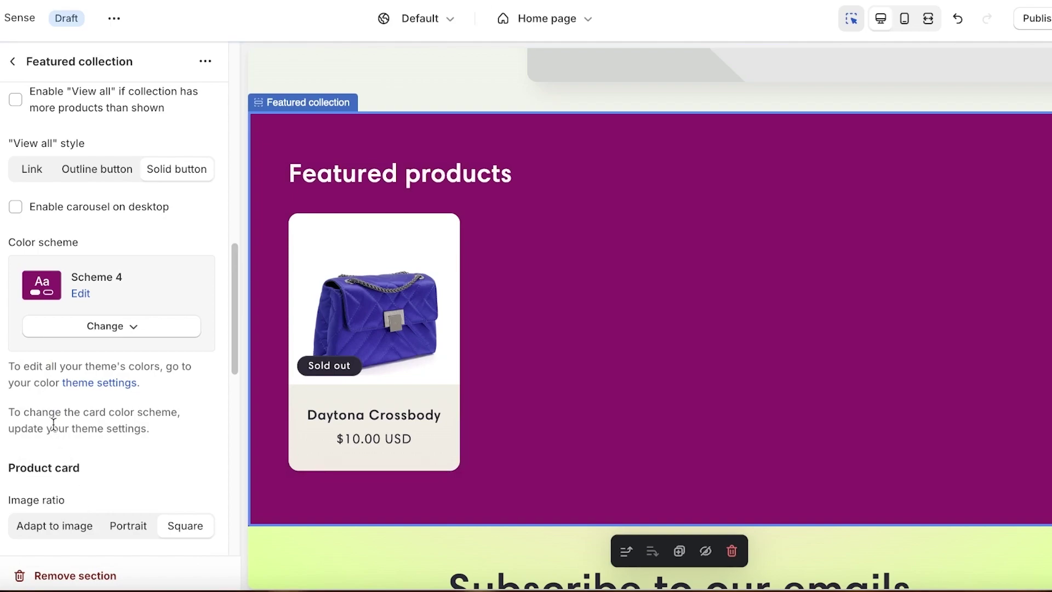
left_click(101, 331)
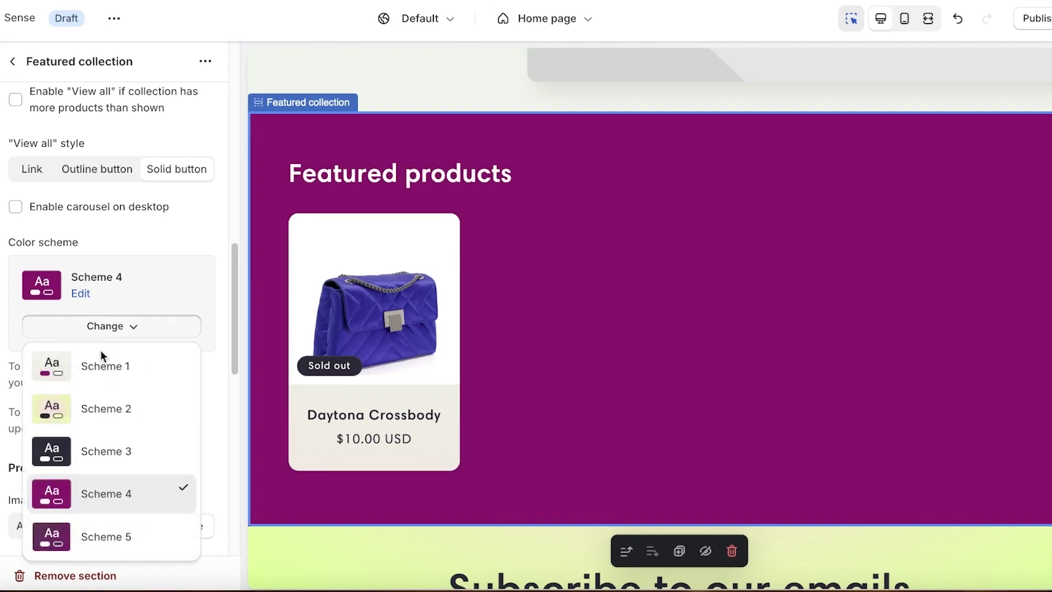
left_click(53, 534)
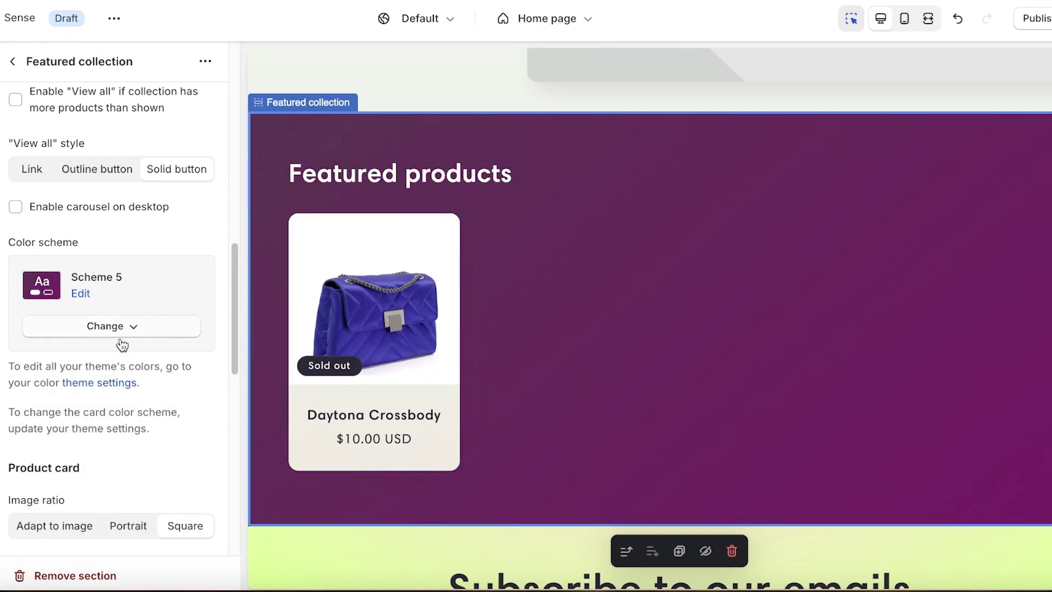
left_click(13, 62)
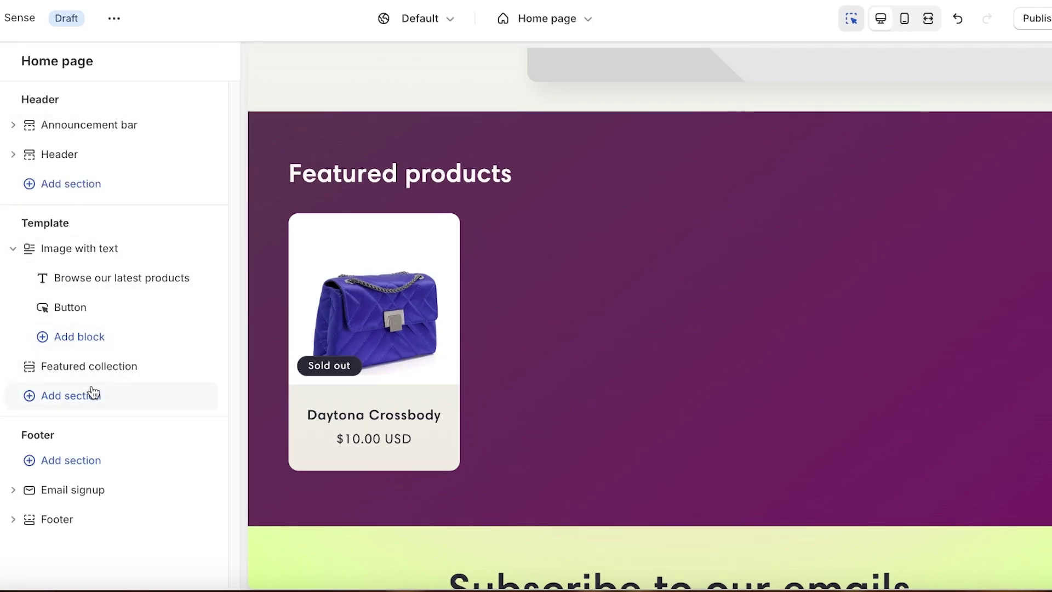
left_click(1, 134)
Expand Typography and set the heading font size scale to 125%.
left_click(76, 145)
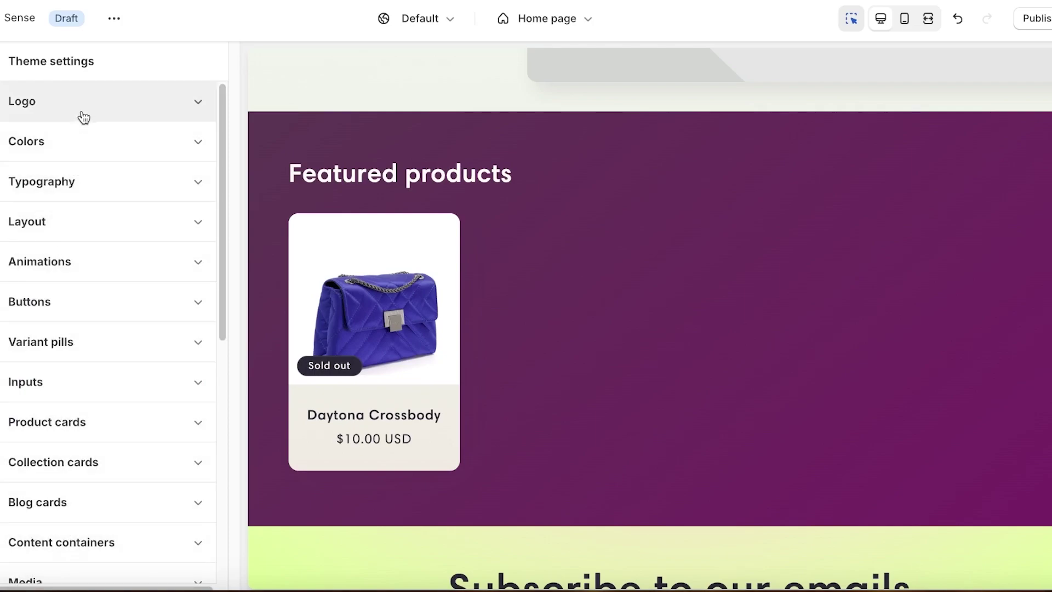
left_click(66, 183)
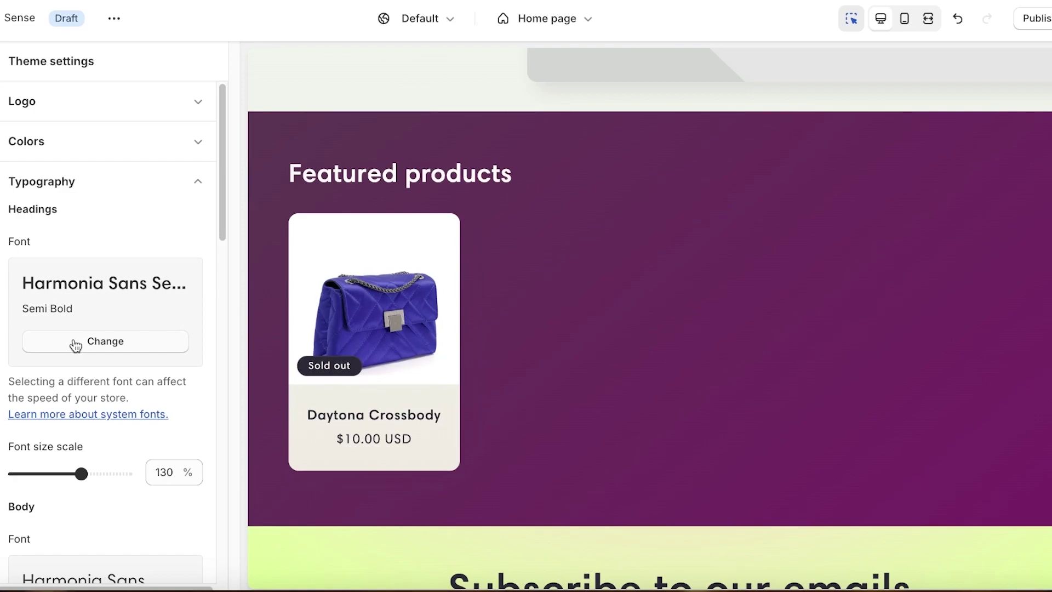
left_click_drag(83, 474, 70, 474)
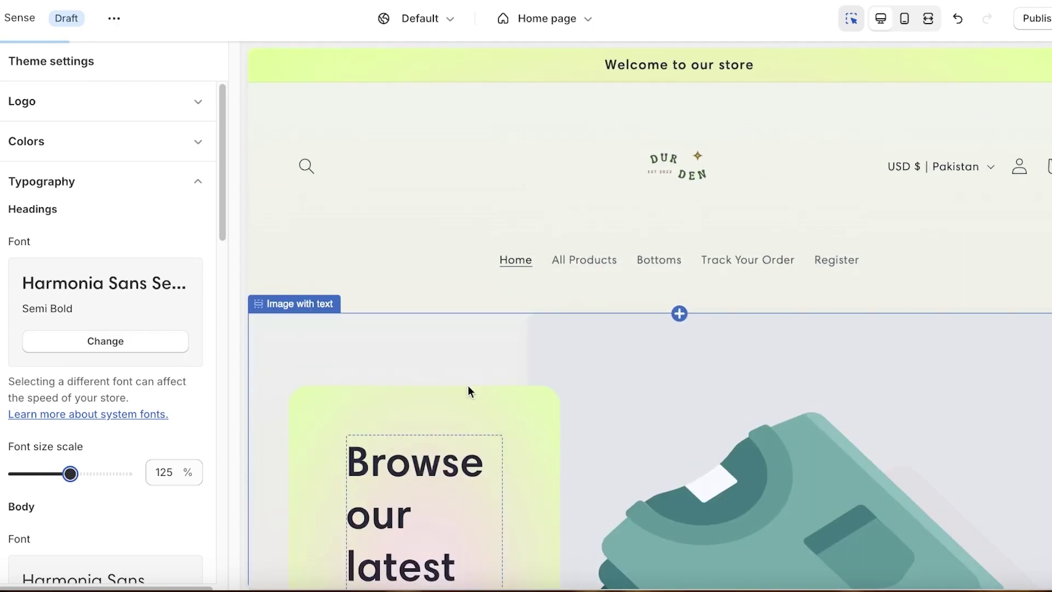
scroll(94, 384, "down", 5)
scroll(650, 341, "down", 7)
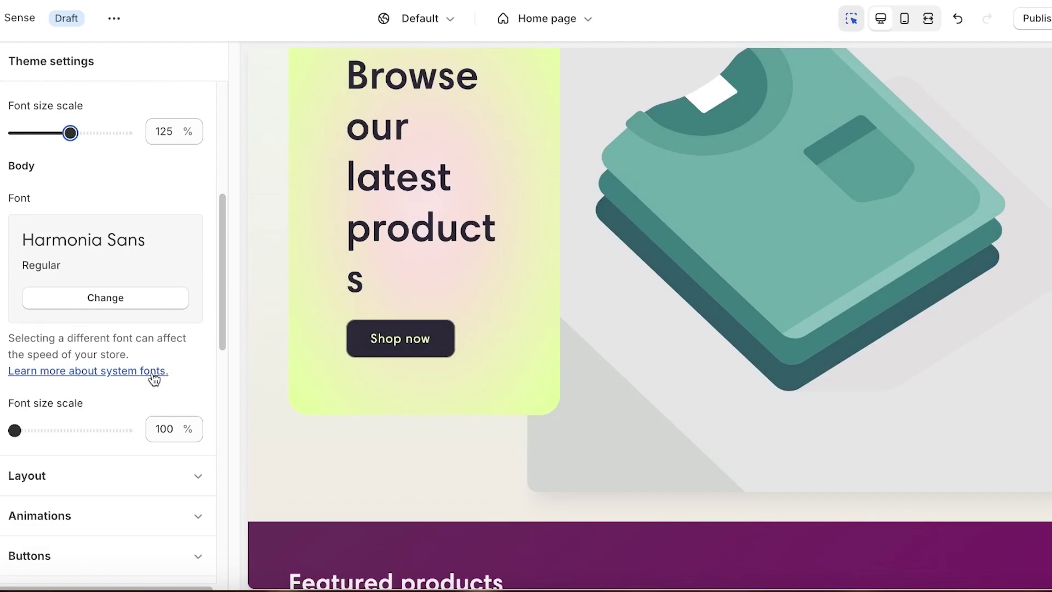
scroll(107, 346, "up", 4)
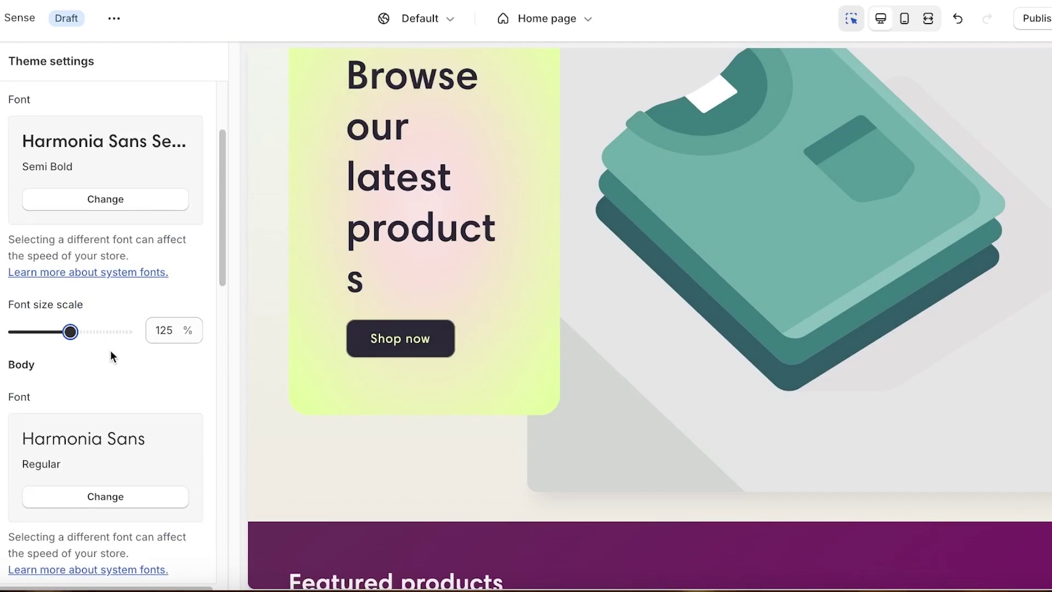
Open the heading font picker to browse the available fonts.
left_click(94, 199)
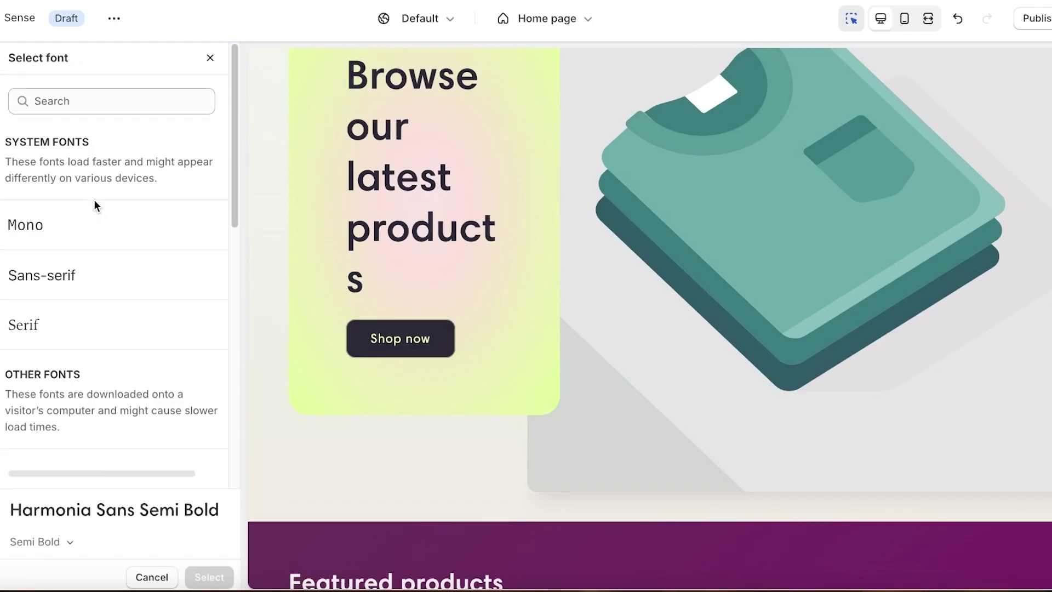
left_click(210, 57)
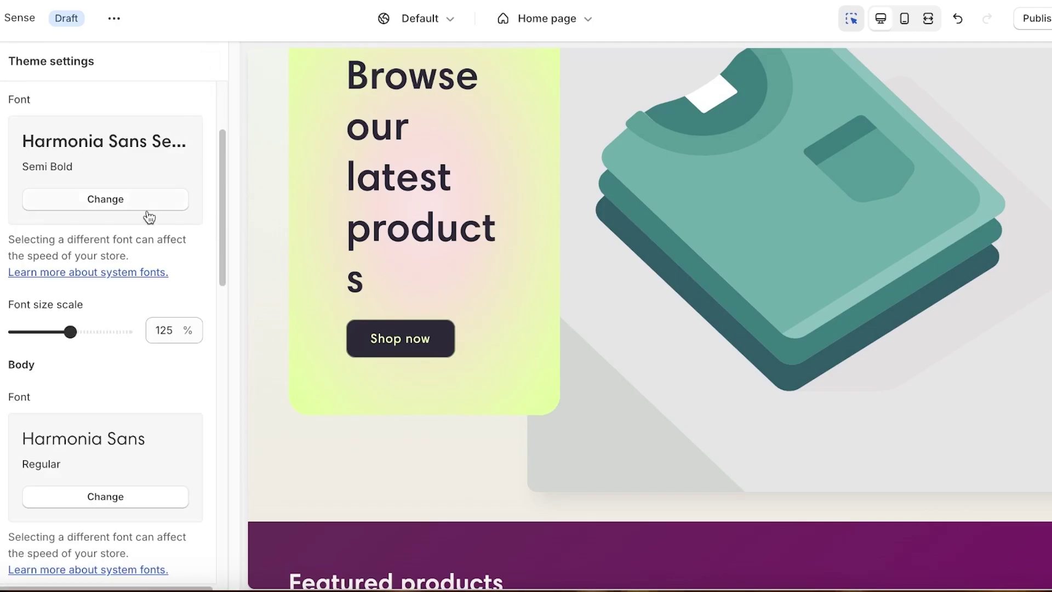
scroll(129, 279, "up", 1)
scroll(96, 258, "down", 10)
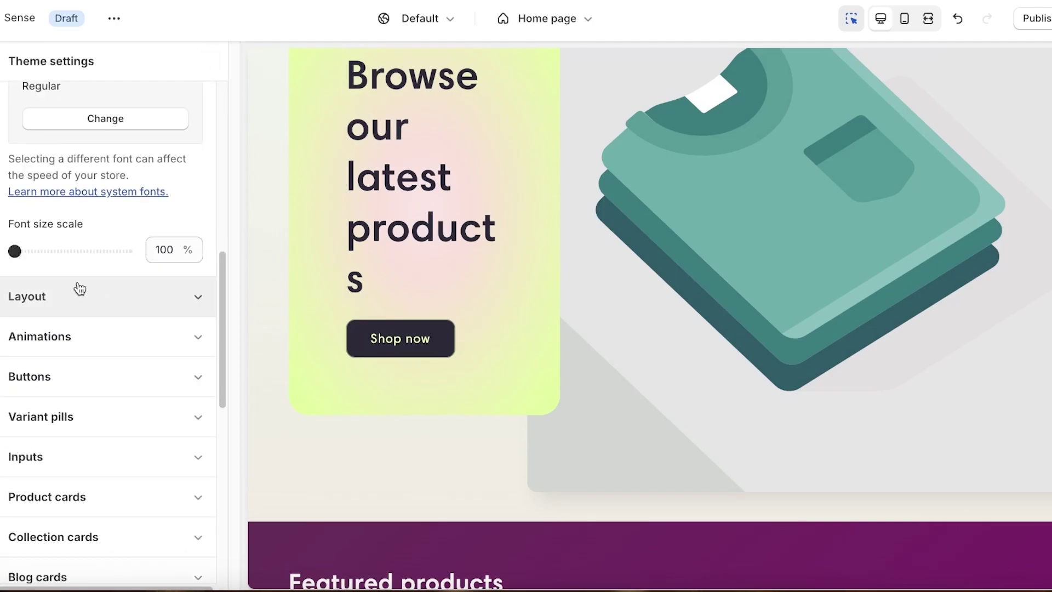
scroll(114, 241, "up", 8)
key("Return")
scroll(105, 272, "down", 4)
Load more fonts and set the headings font to Bernhard Modern.
left_click(111, 455)
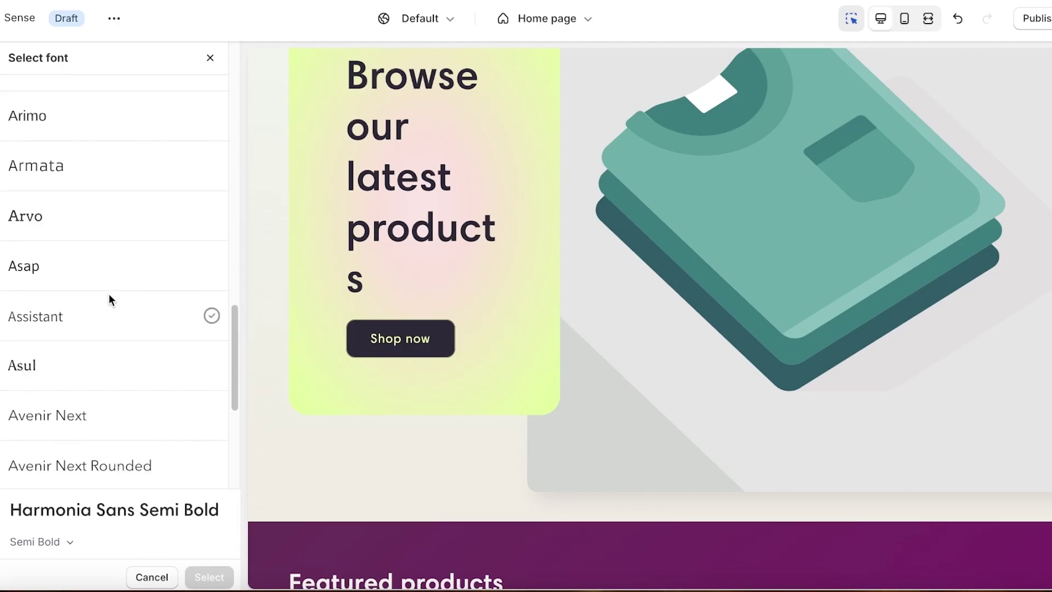
scroll(107, 288, "down", 5)
left_click(108, 453)
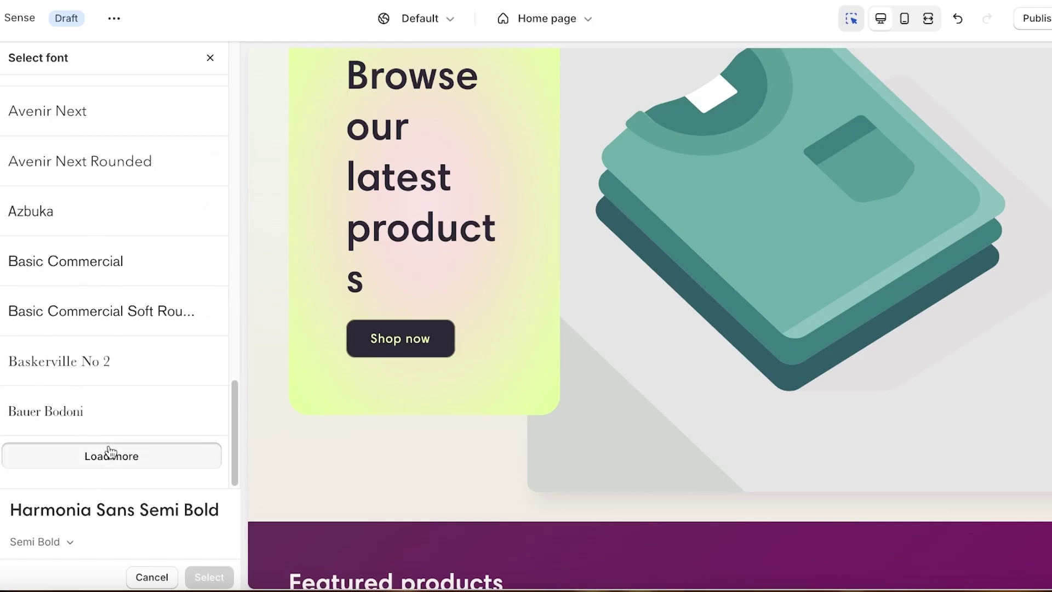
scroll(81, 267, "down", 12)
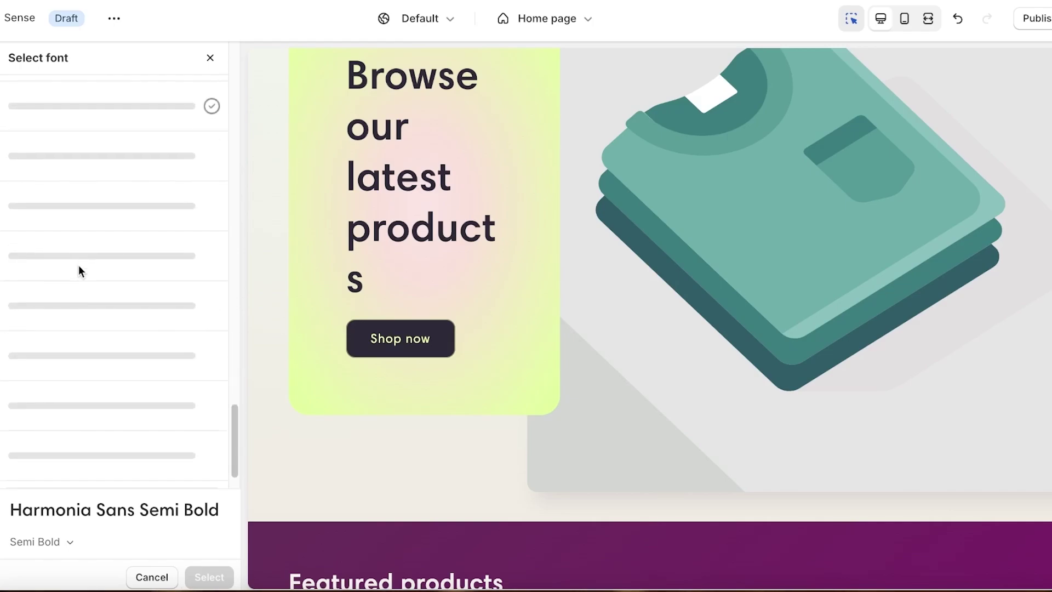
scroll(82, 272, "up", 8)
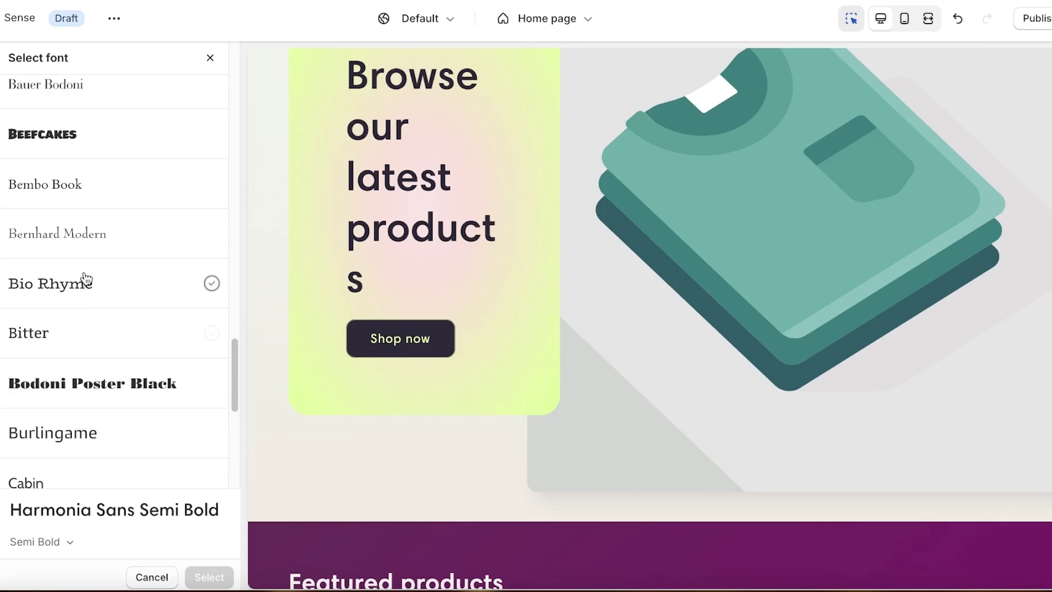
left_click(82, 268)
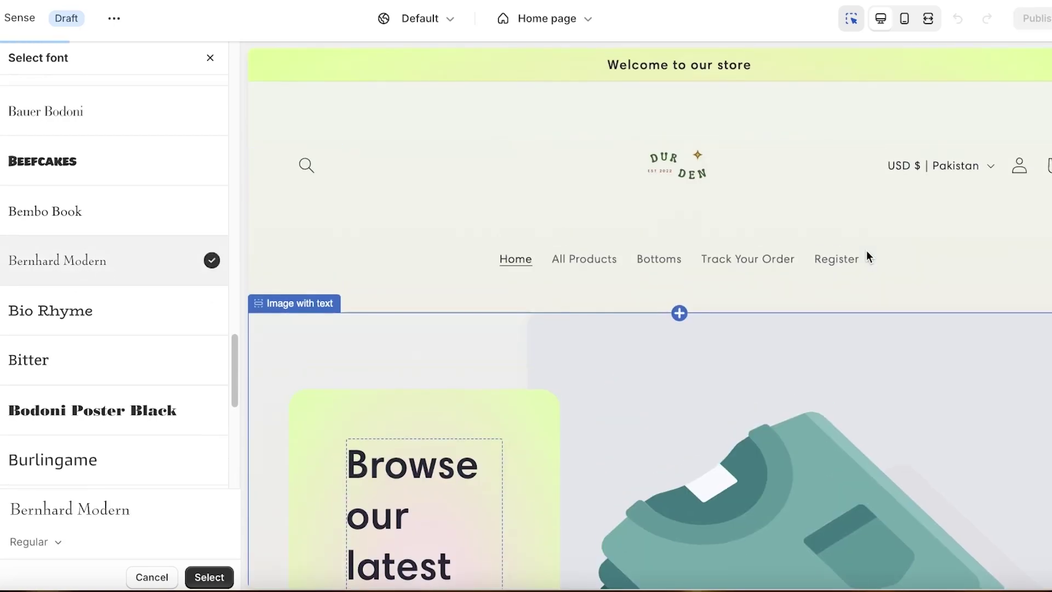
scroll(190, 245, "up", 1)
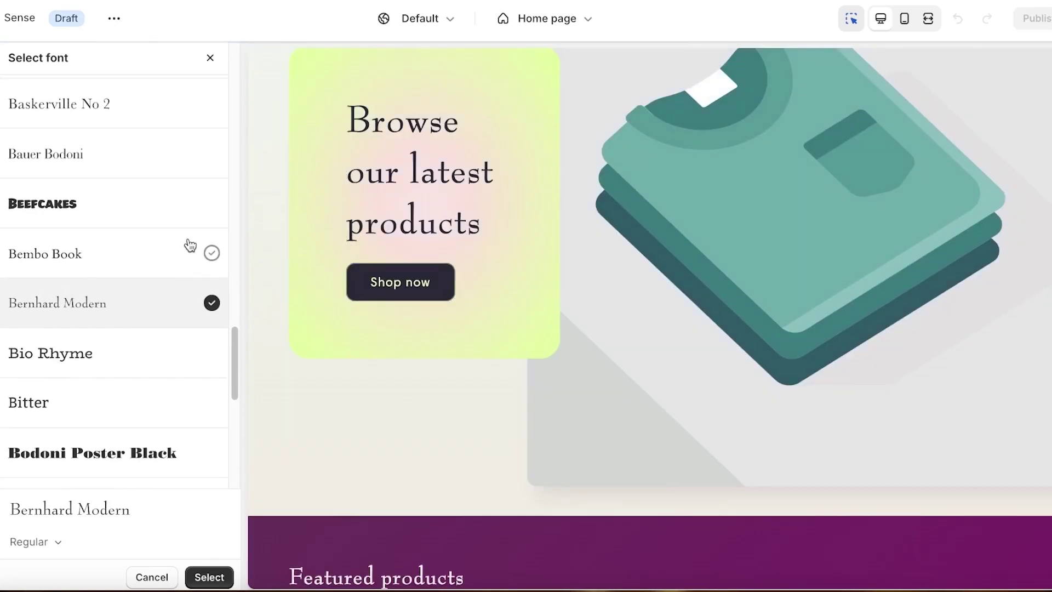
left_click(207, 579)
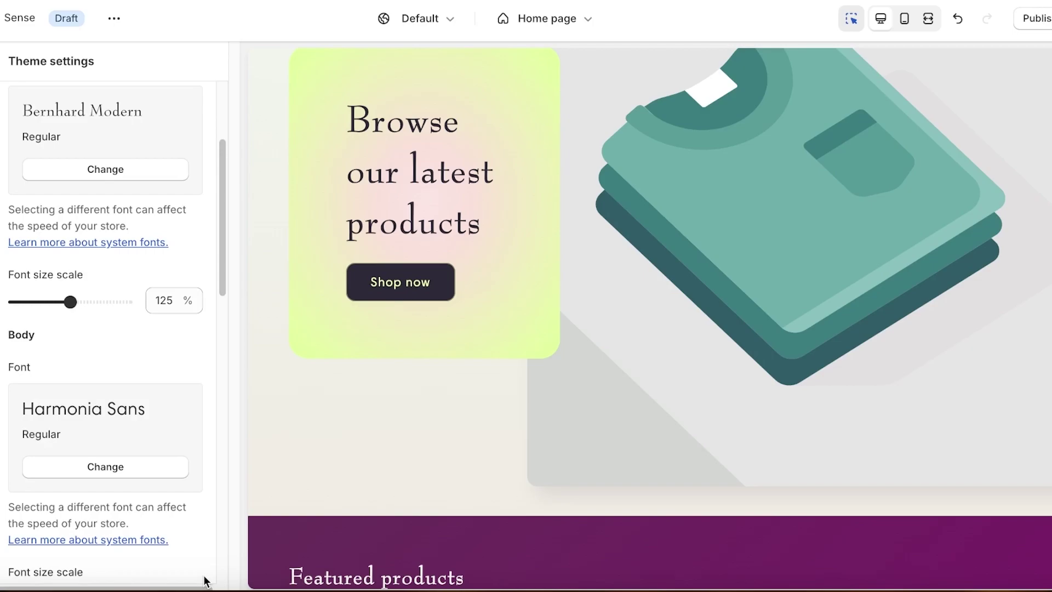
Change the body text font to Arapey.
left_click(126, 475)
scroll(102, 299, "down", 5)
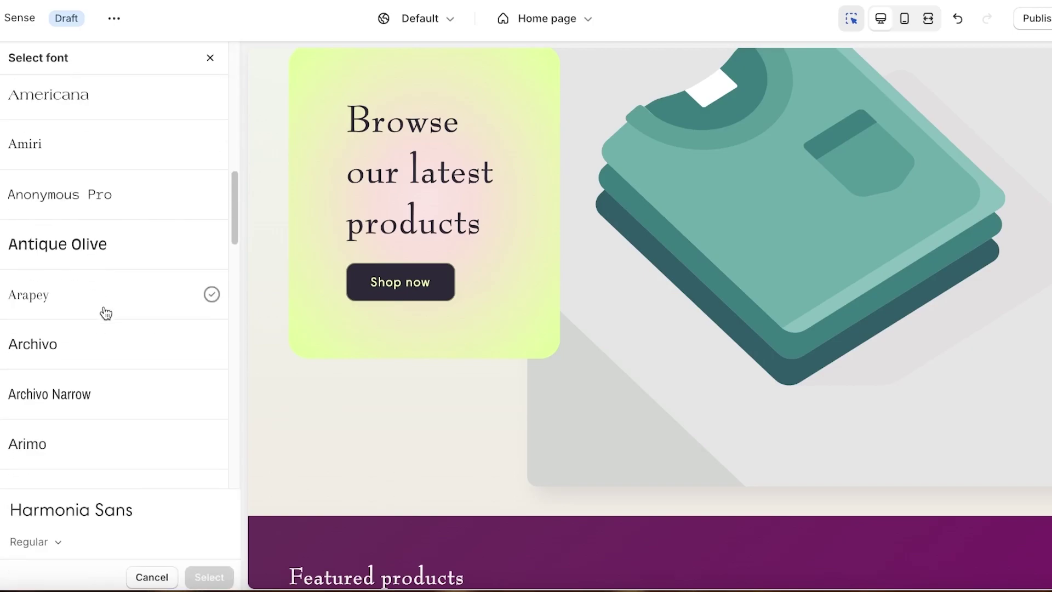
left_click(70, 298)
left_click(211, 578)
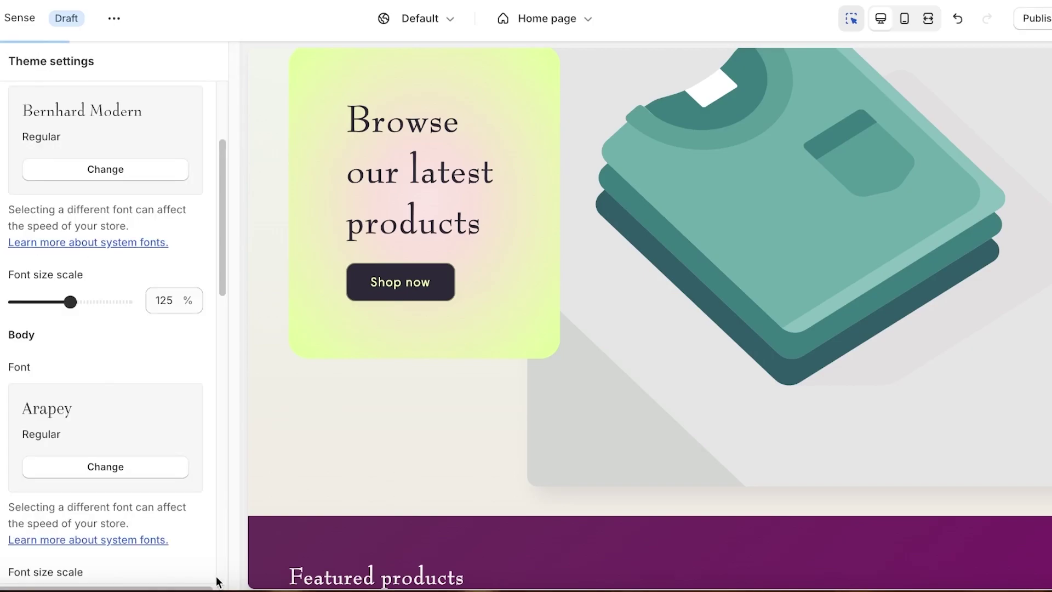
scroll(187, 356, "up", 3)
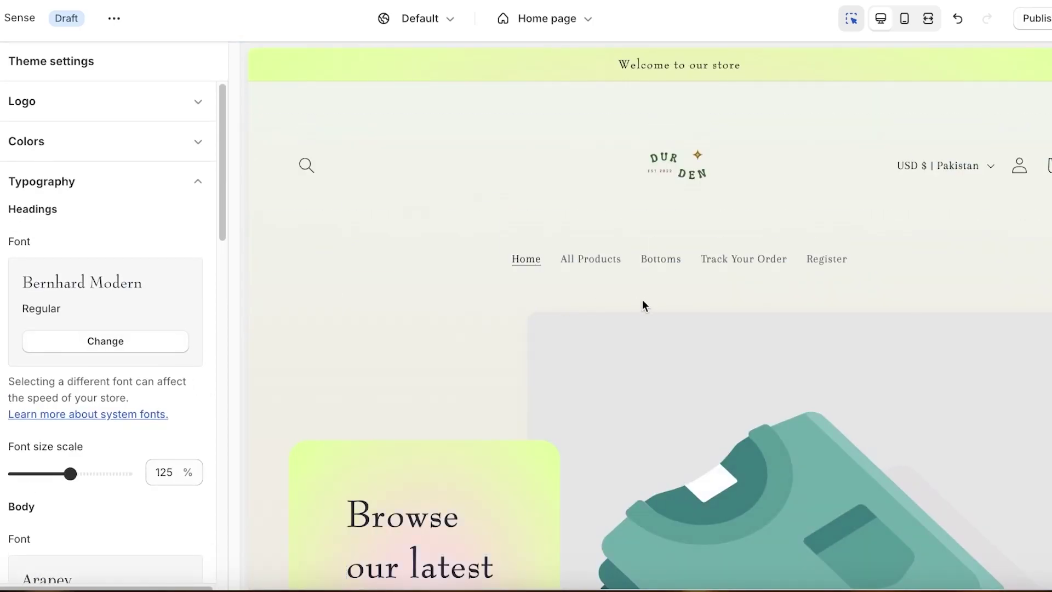
Go back to the Home page section list, check the page picker, and select the header.
left_click(3, 63)
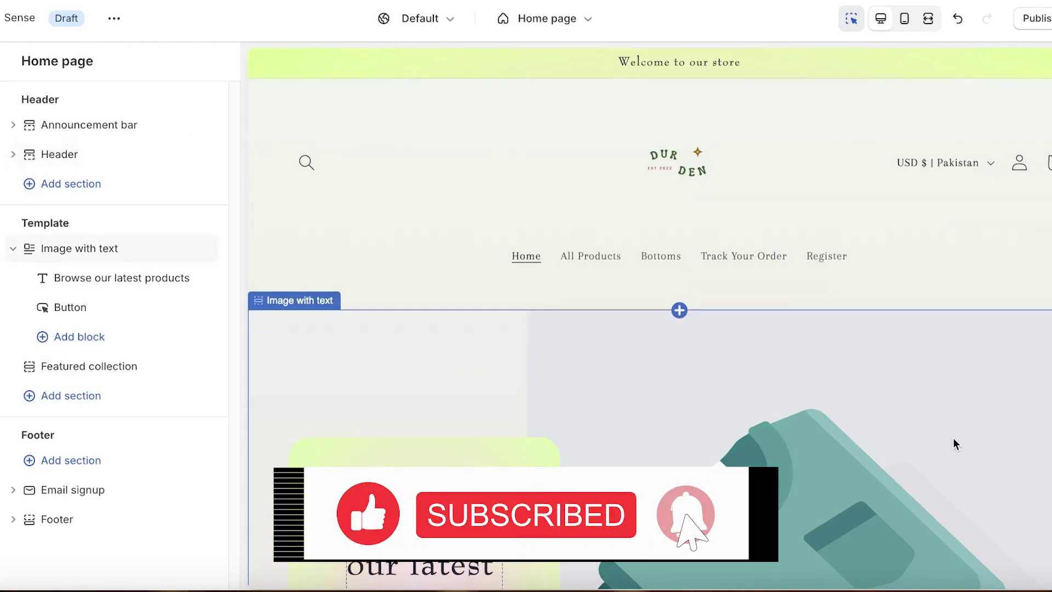
scroll(775, 387, "down", 5)
scroll(775, 387, "up", 5)
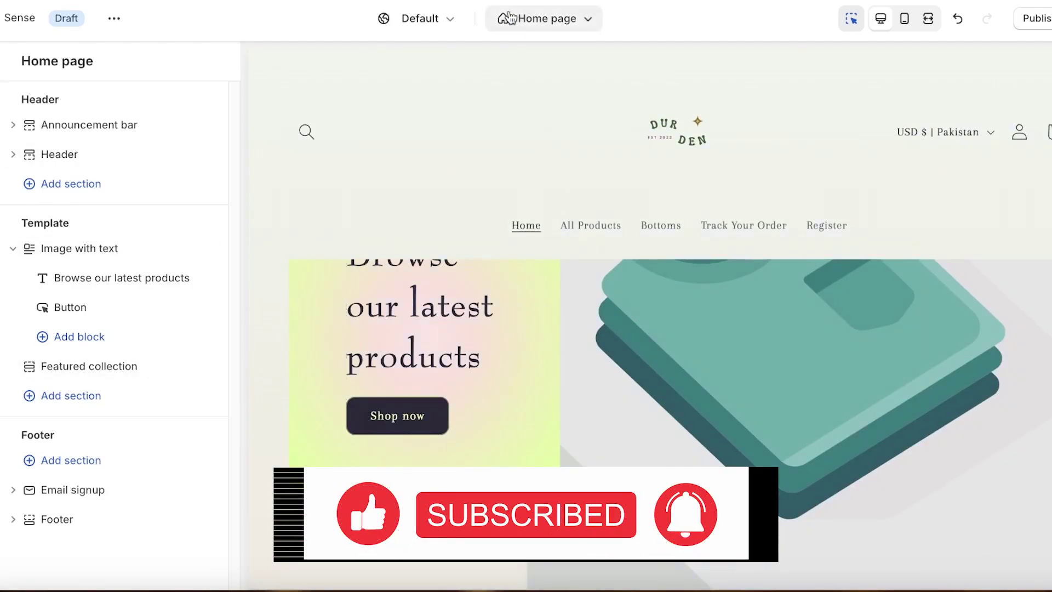
left_click(510, 17)
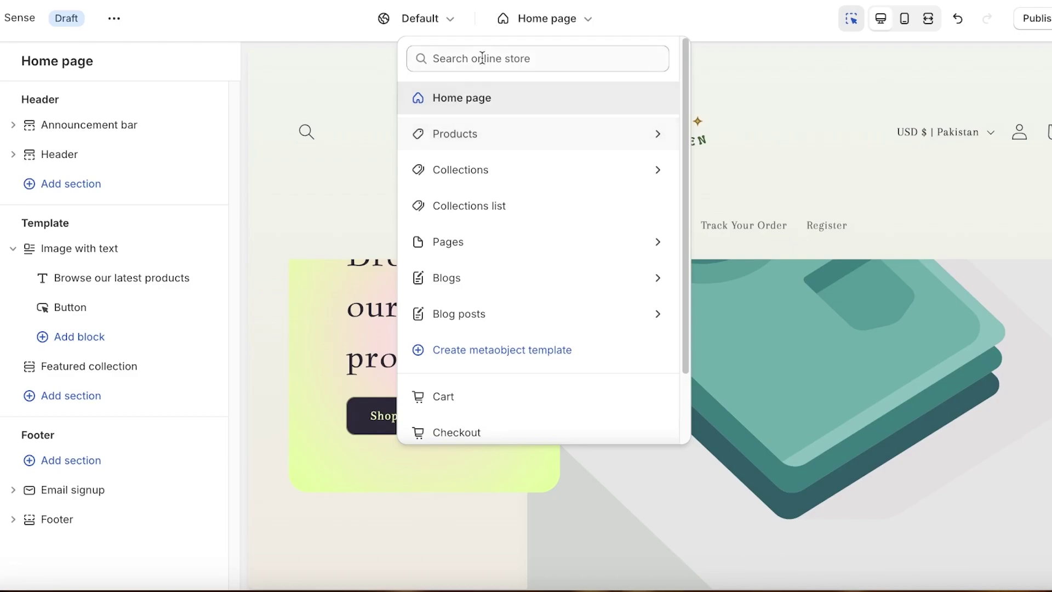
left_click(514, 21)
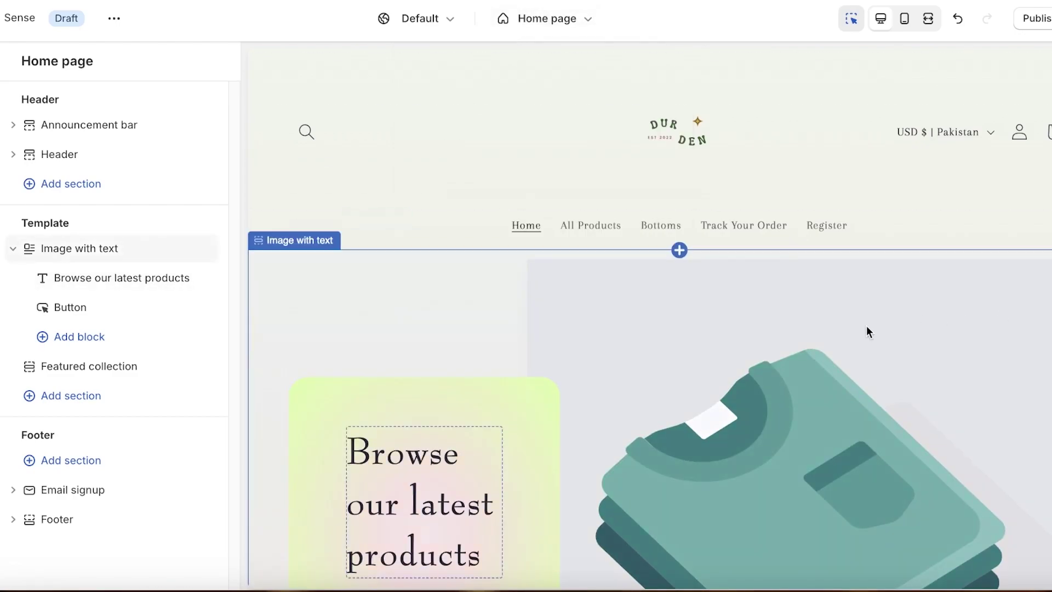
left_click(462, 215)
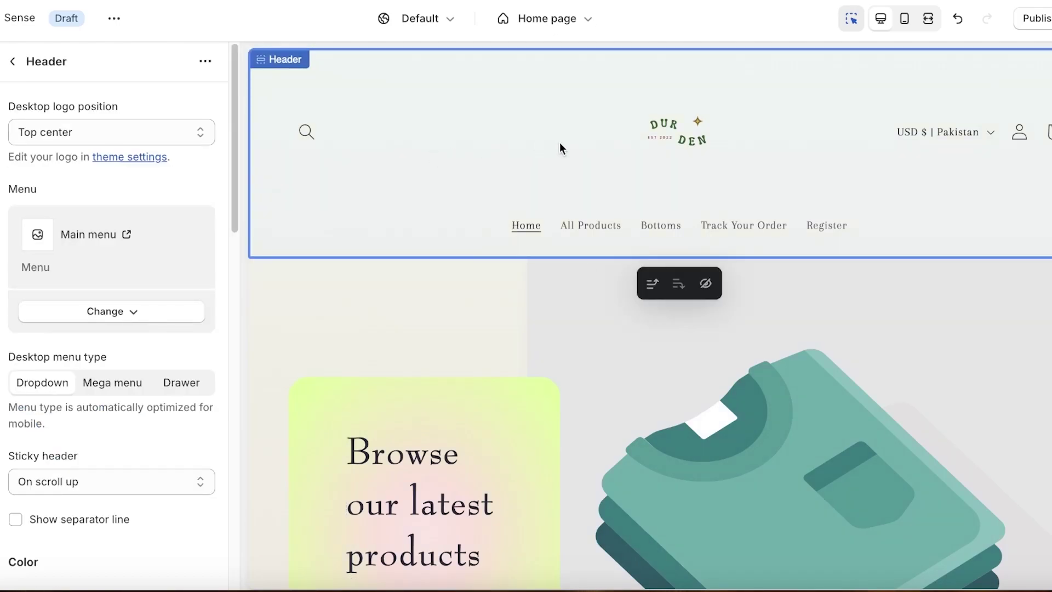
Remove the header's current menu and browse the menu picker.
left_click(84, 317)
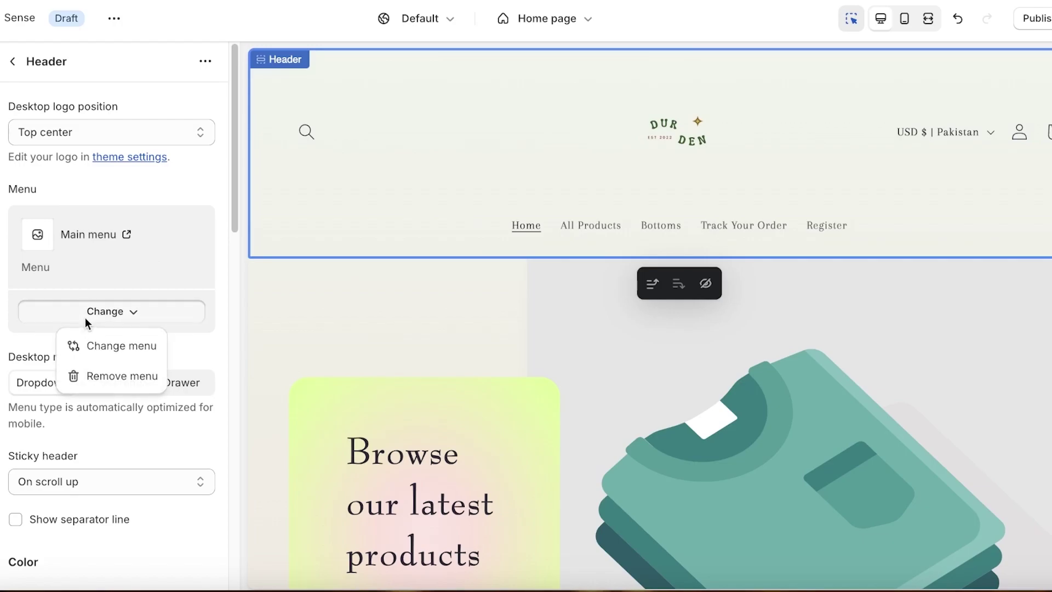
left_click(94, 375)
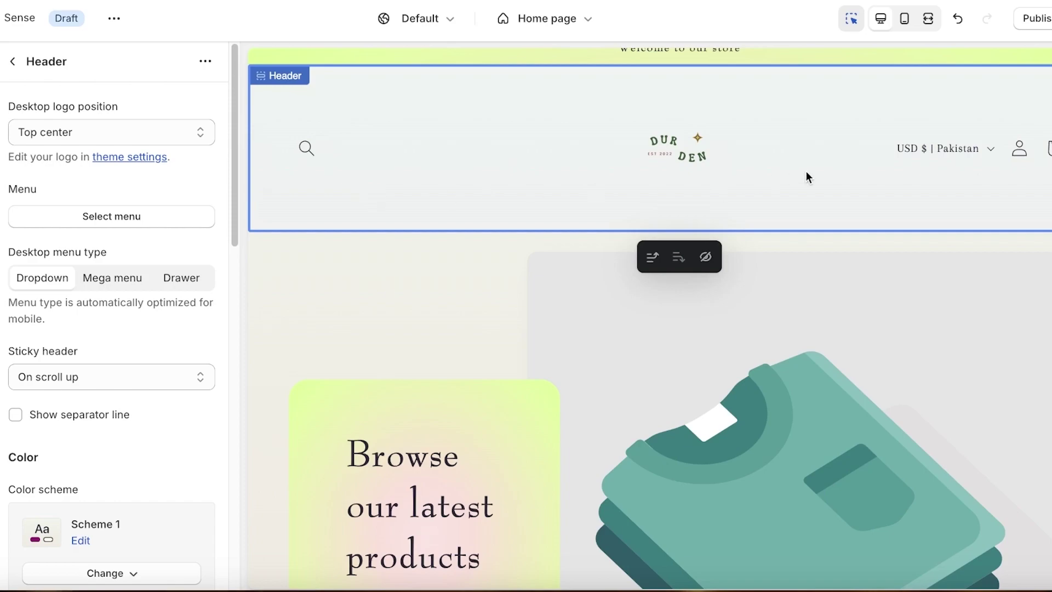
left_click(107, 217)
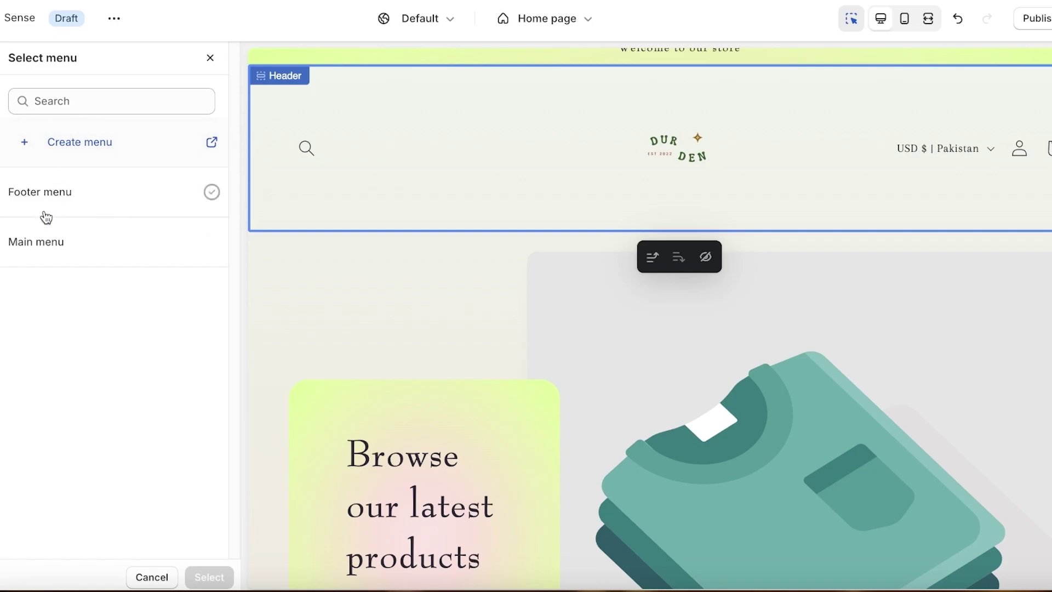
left_click(68, 242)
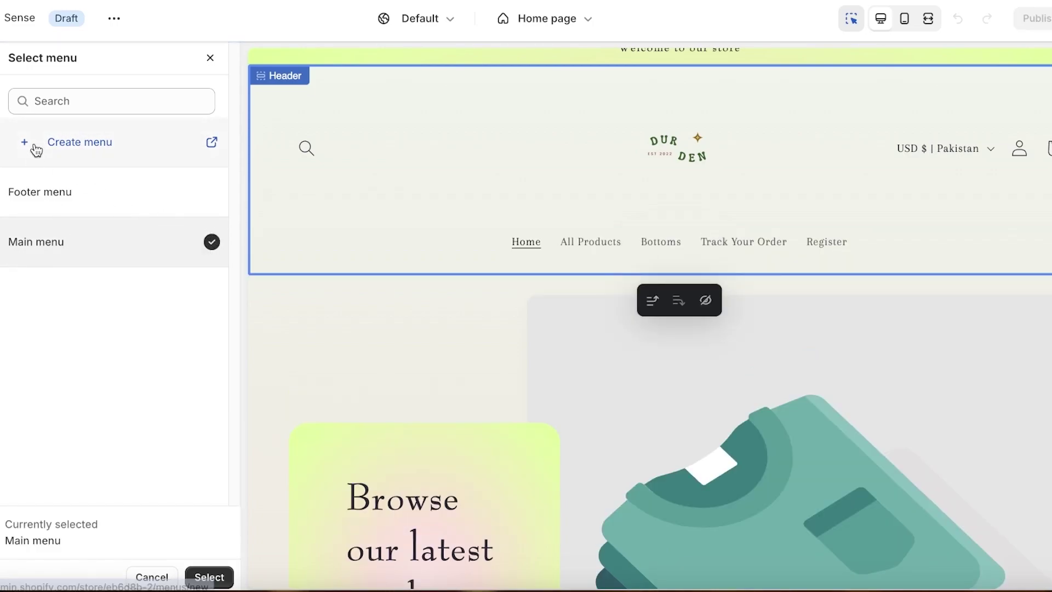
left_click(208, 60)
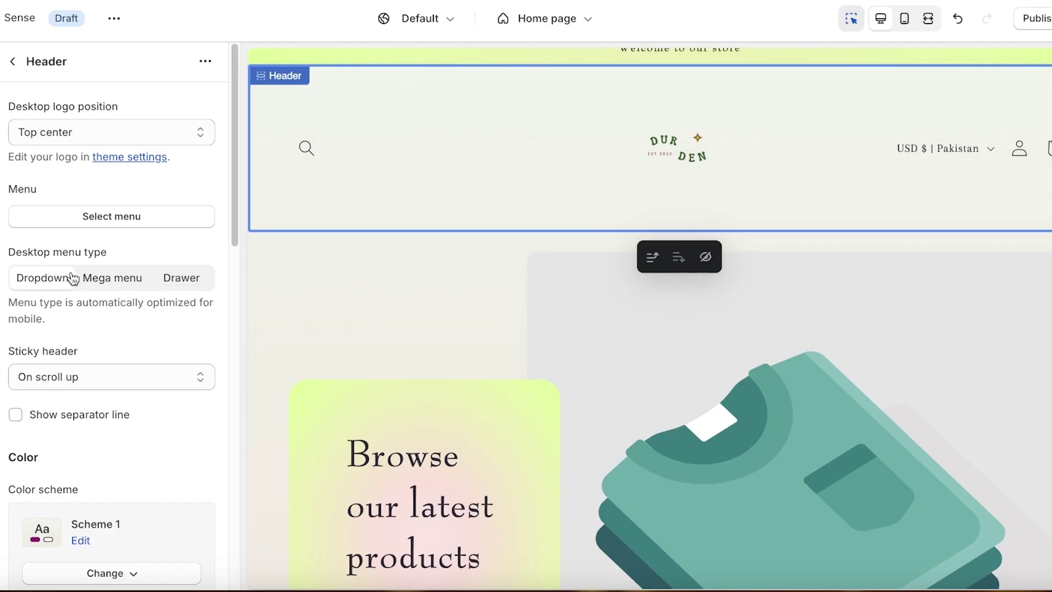
Reassign Main menu to the header and set the menu type back to Dropdown.
left_click(122, 278)
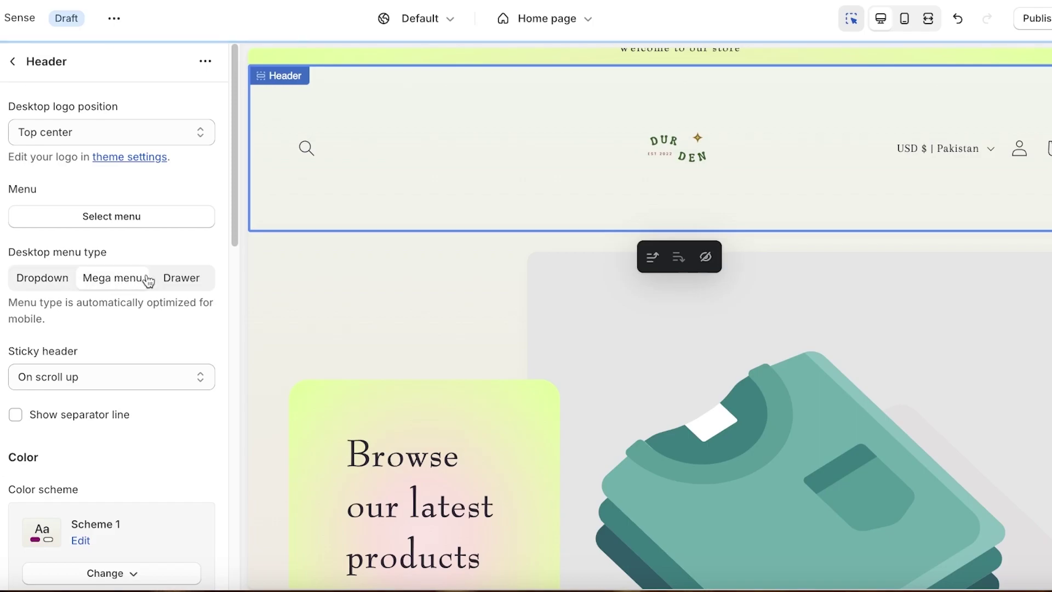
left_click(140, 222)
left_click(115, 242)
left_click(211, 576)
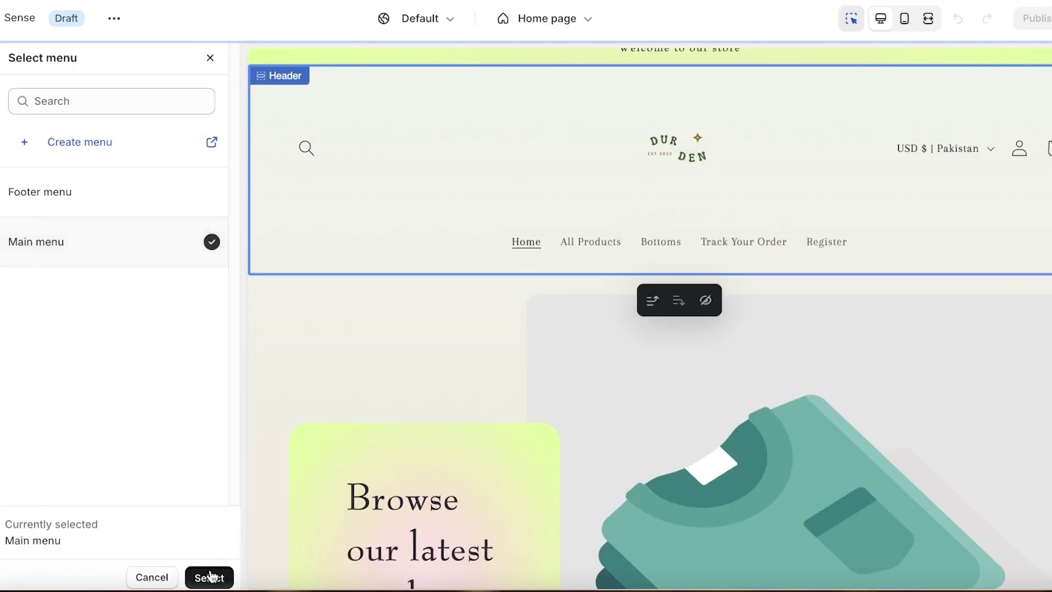
left_click(54, 386)
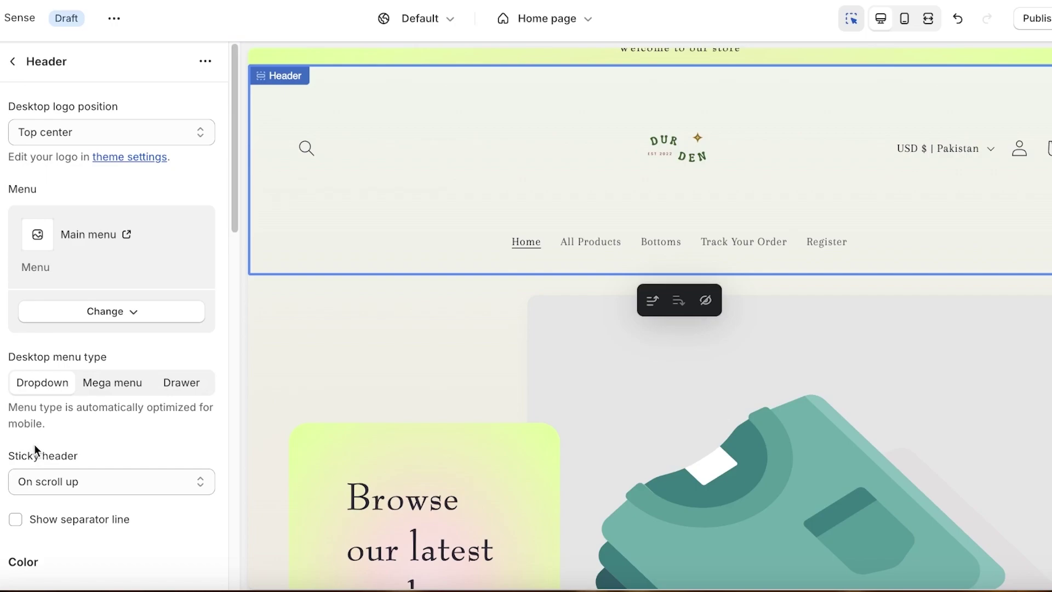
Switch the header's desktop menu type to Drawer and test the drawer in the preview.
left_click(123, 390)
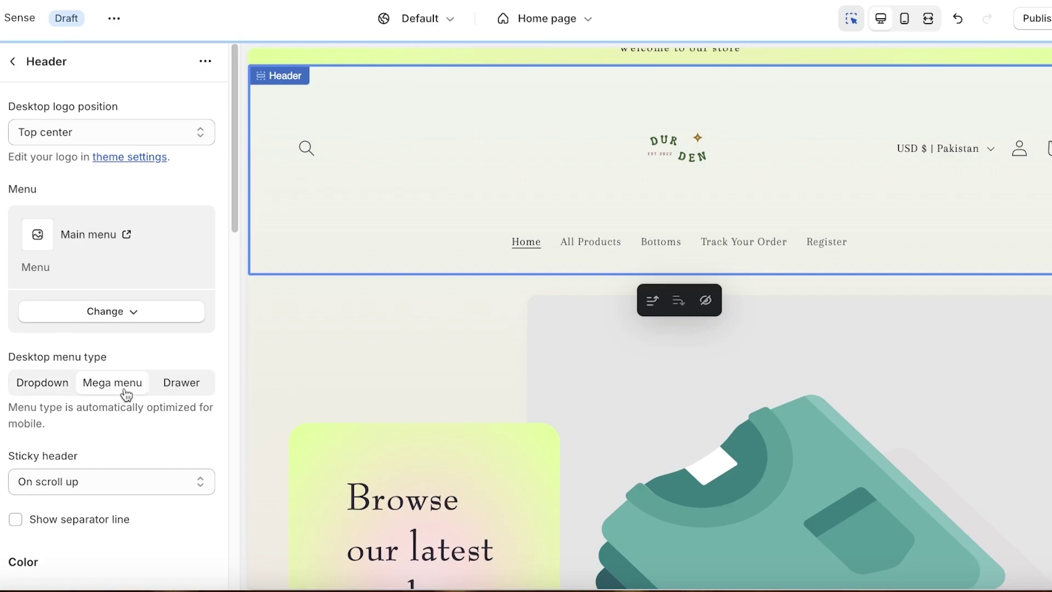
left_click(159, 386)
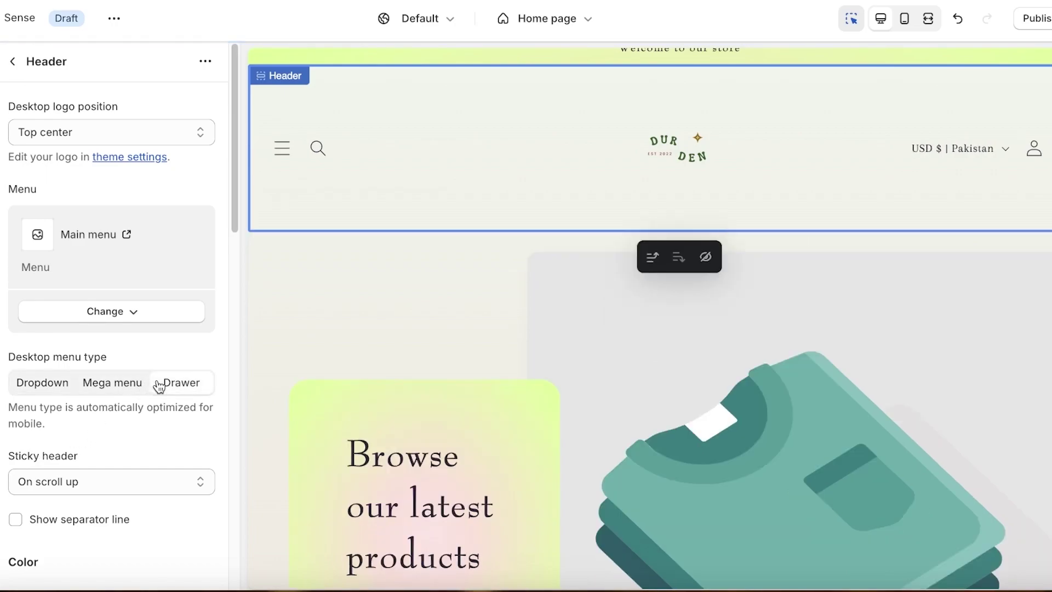
left_click(279, 160)
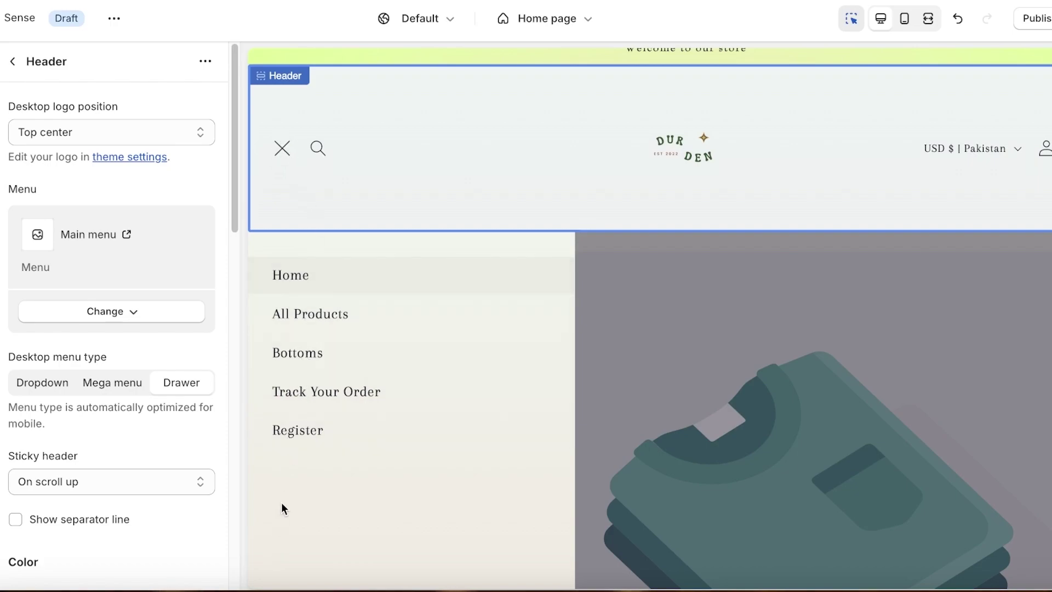
left_click(285, 144)
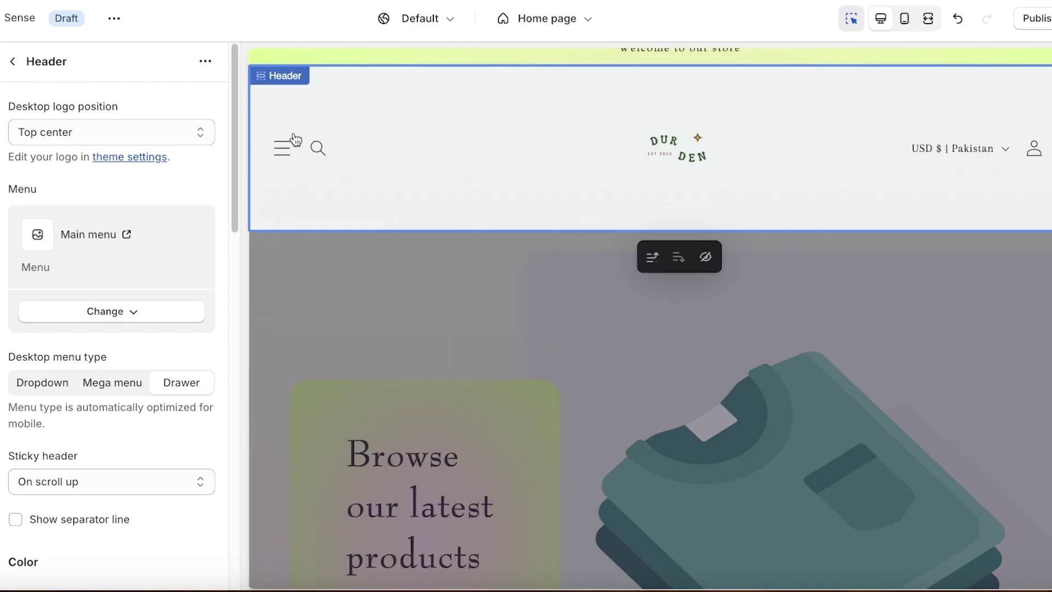
left_click(184, 378)
left_click(787, 406)
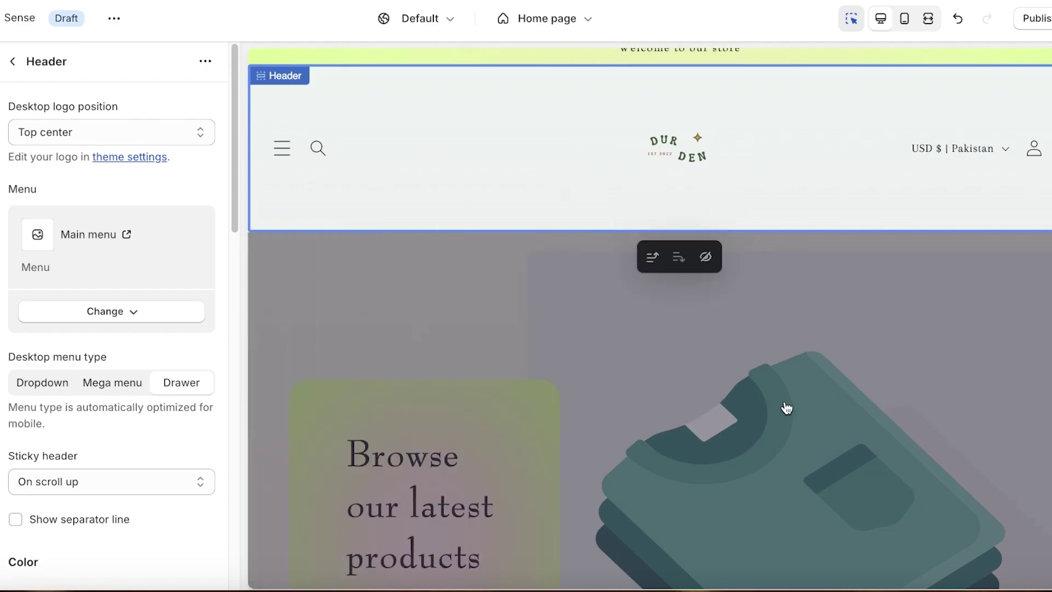
Leave the sticky header on On scroll up after briefly trying Always.
scroll(136, 324, "down", 3)
left_click(131, 348)
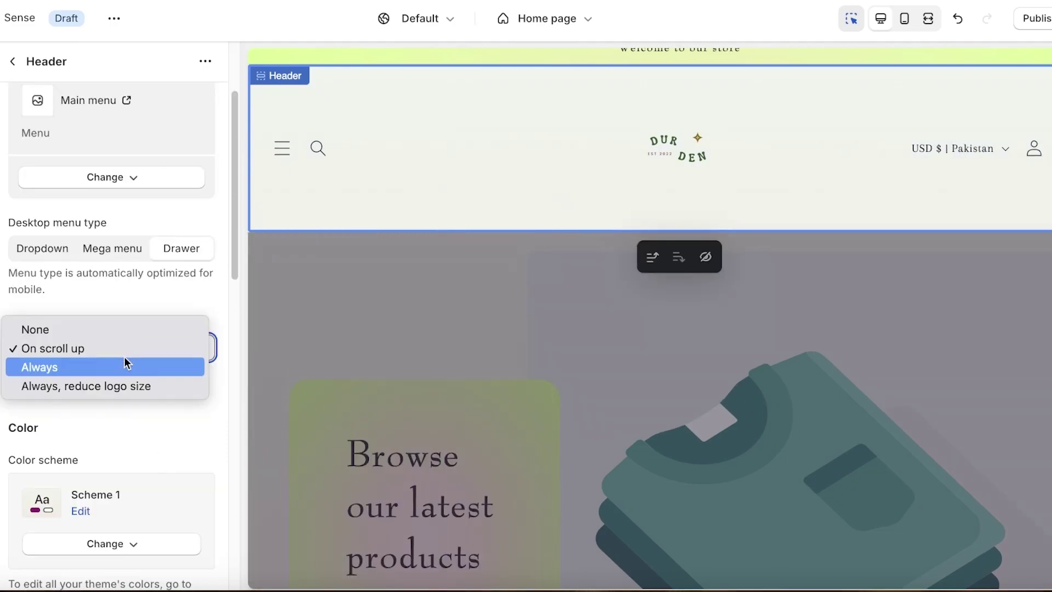
left_click(124, 387)
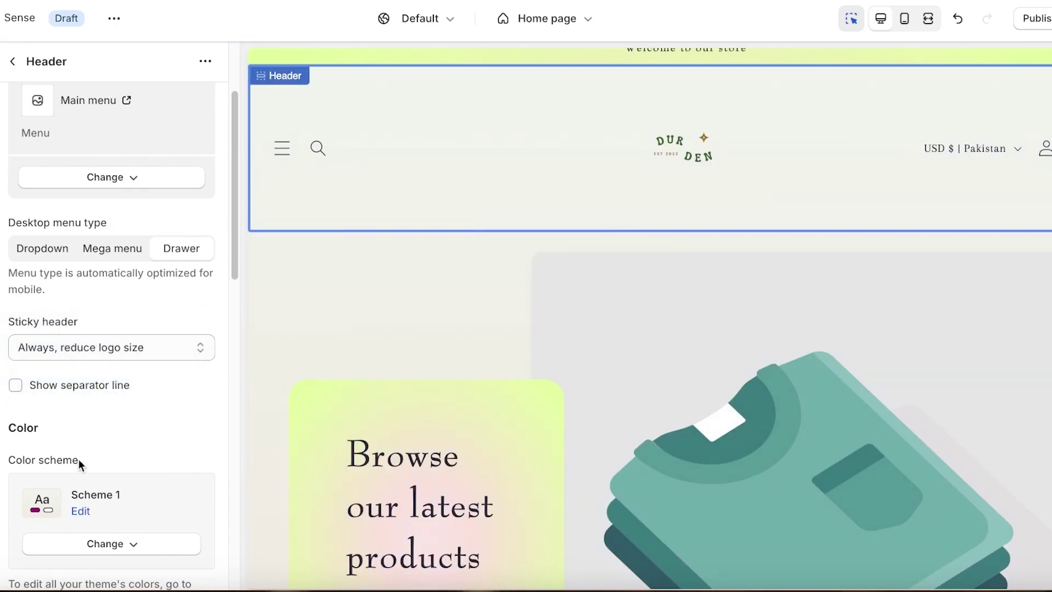
left_click(81, 347)
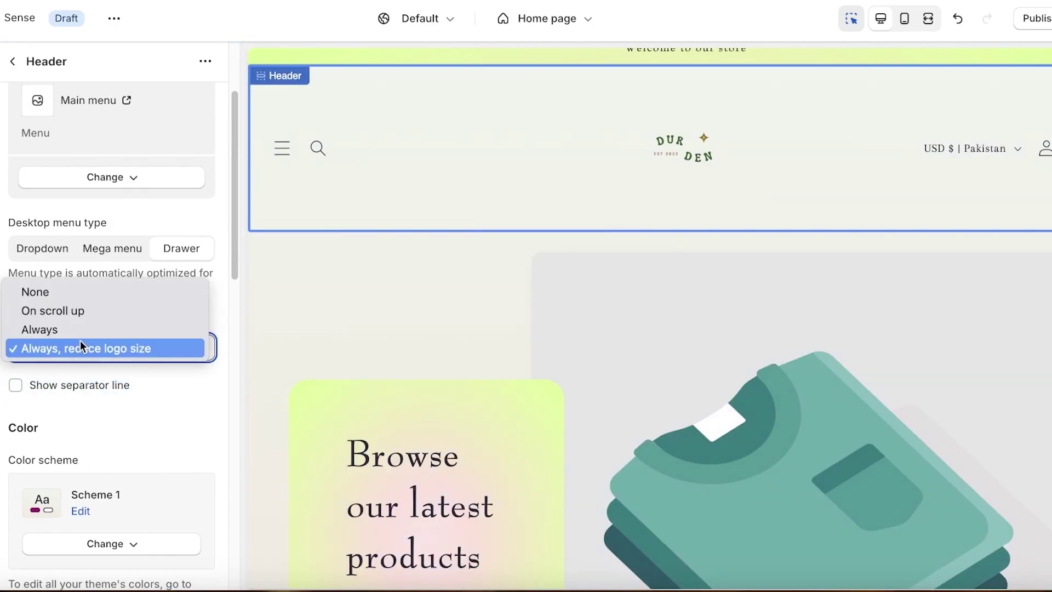
left_click(119, 311)
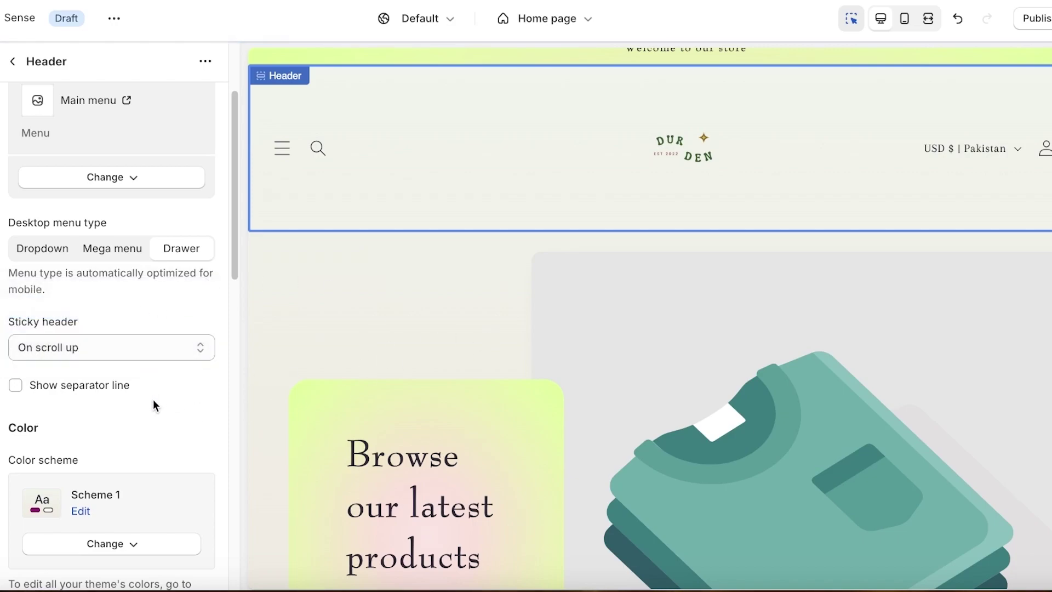
double_click(99, 389)
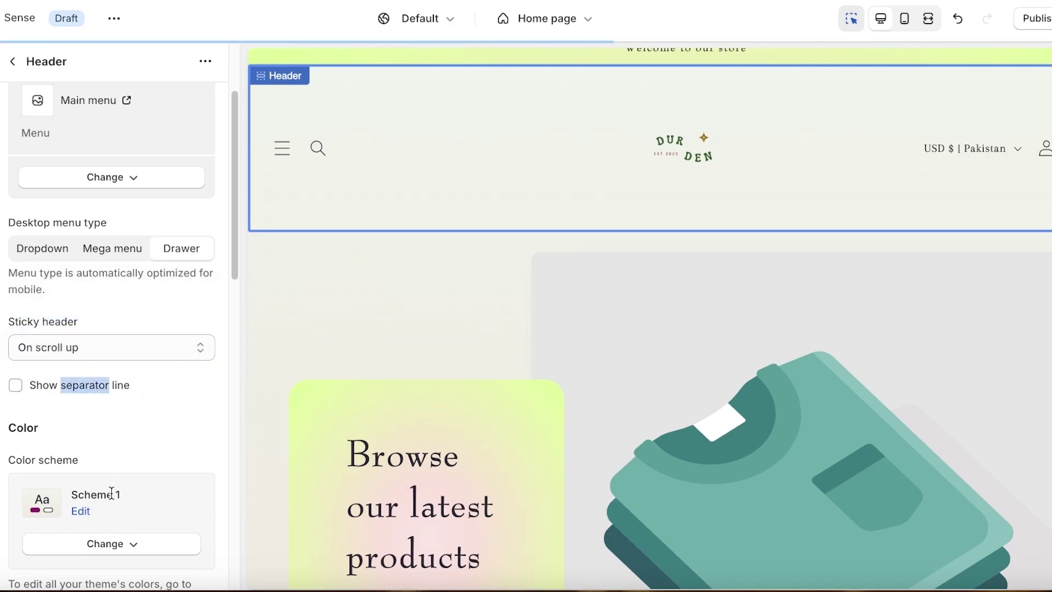
Give the header the Scheme 2 colours and the menu the Scheme 3 colours.
scroll(116, 473, "down", 5)
scroll(116, 476, "down", 1)
scroll(119, 353, "up", 3)
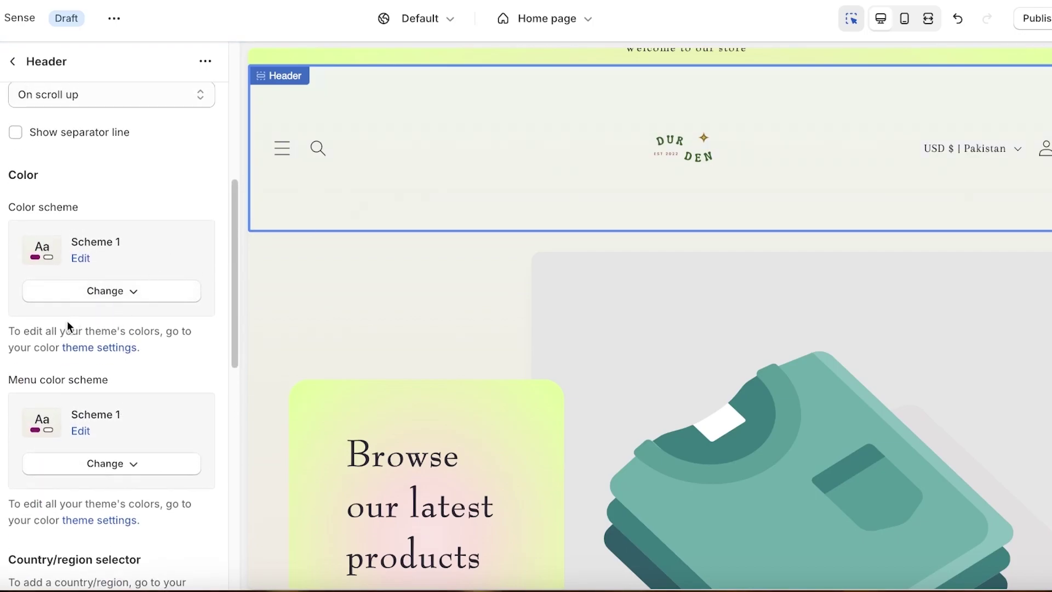
left_click(87, 295)
left_click(105, 372)
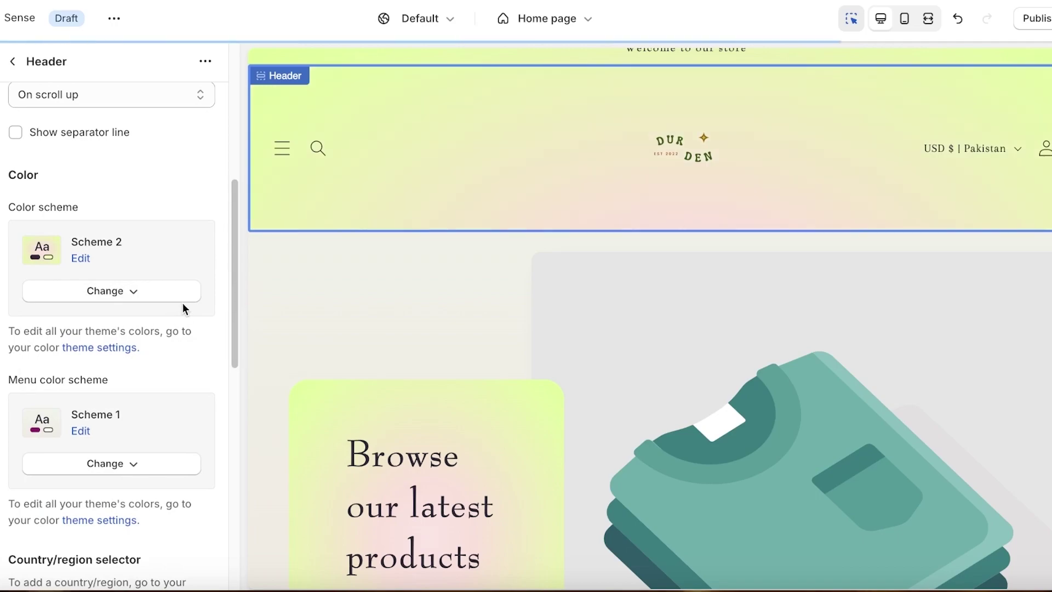
left_click(77, 466)
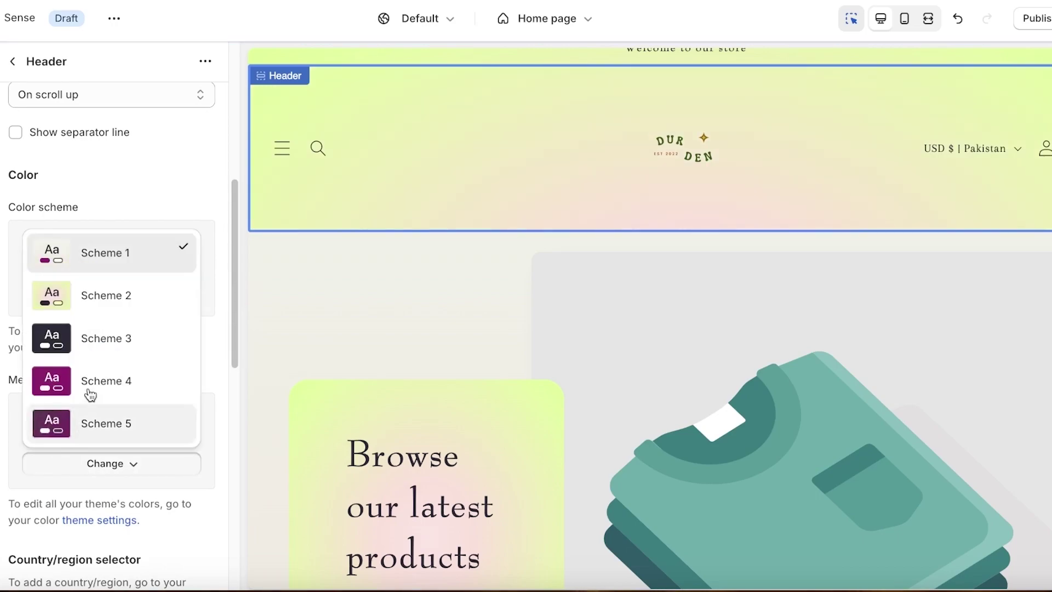
left_click(96, 349)
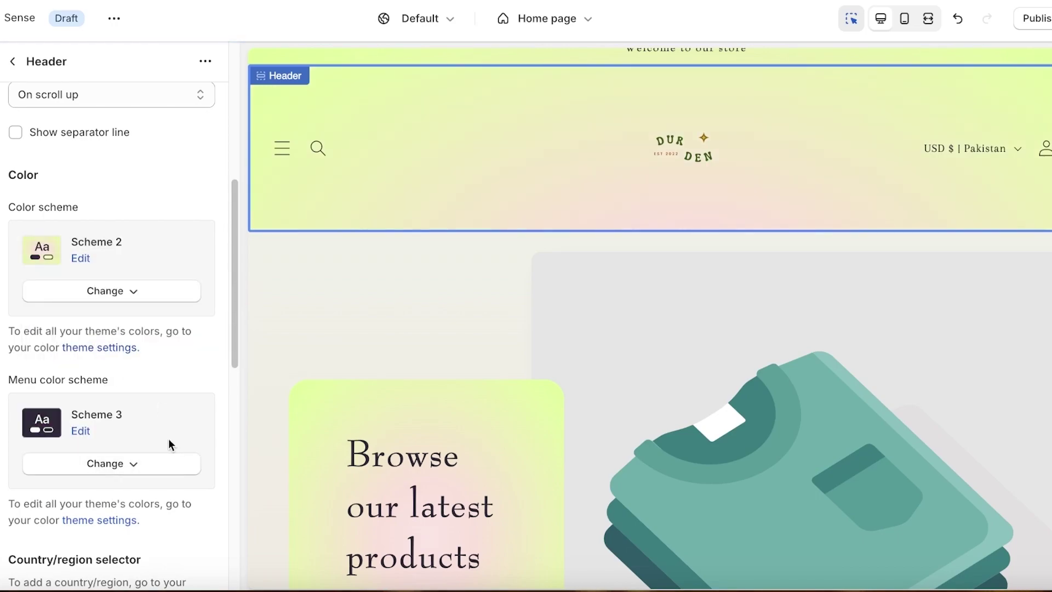
Try Scheme 5 on the header, then set it back to Scheme 2.
left_click(136, 292)
left_click(82, 500)
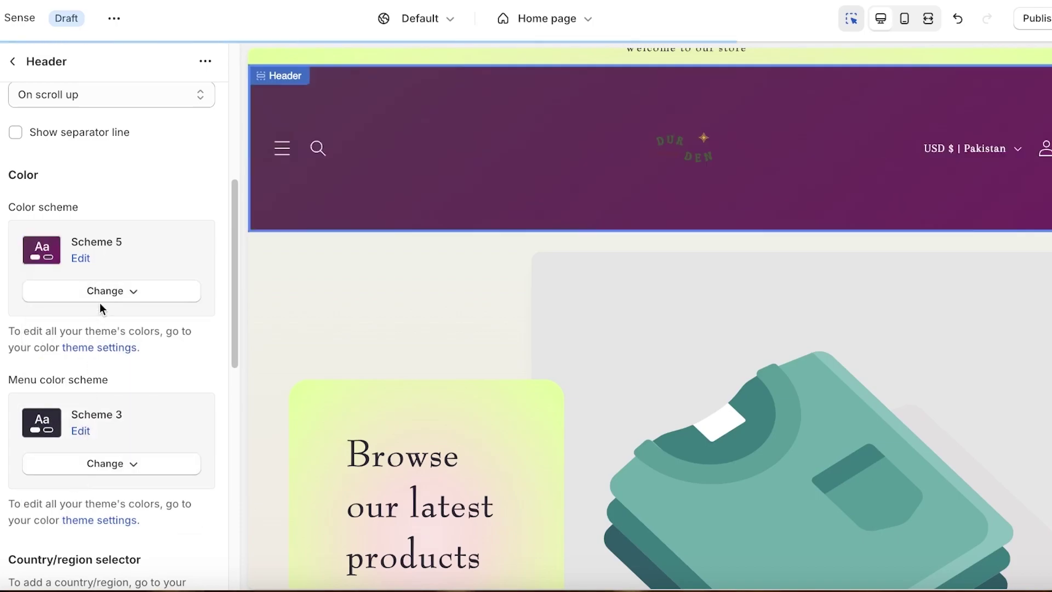
left_click(114, 286)
left_click(87, 374)
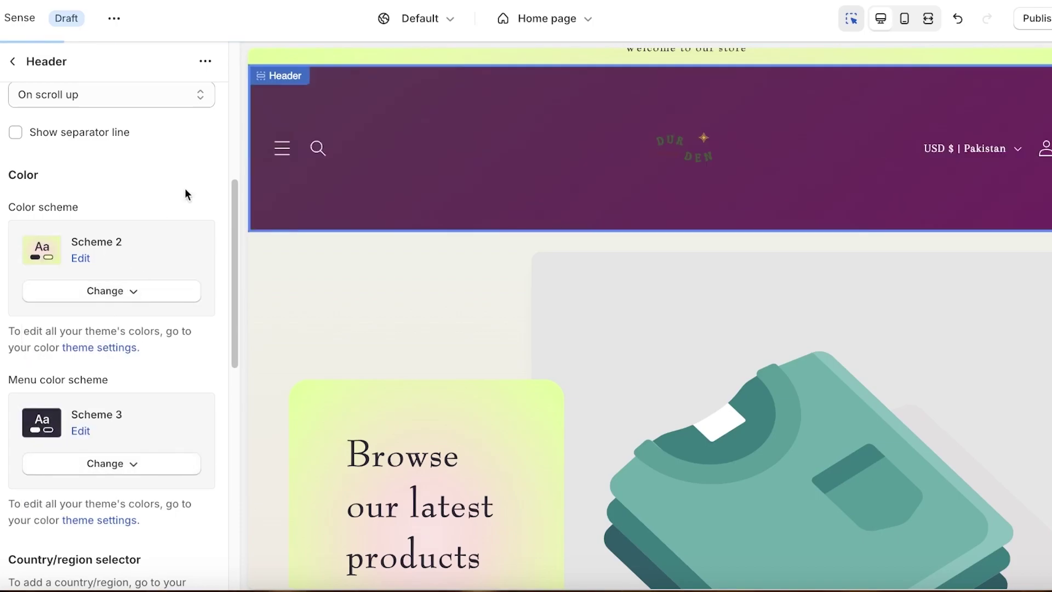
left_click(545, 308)
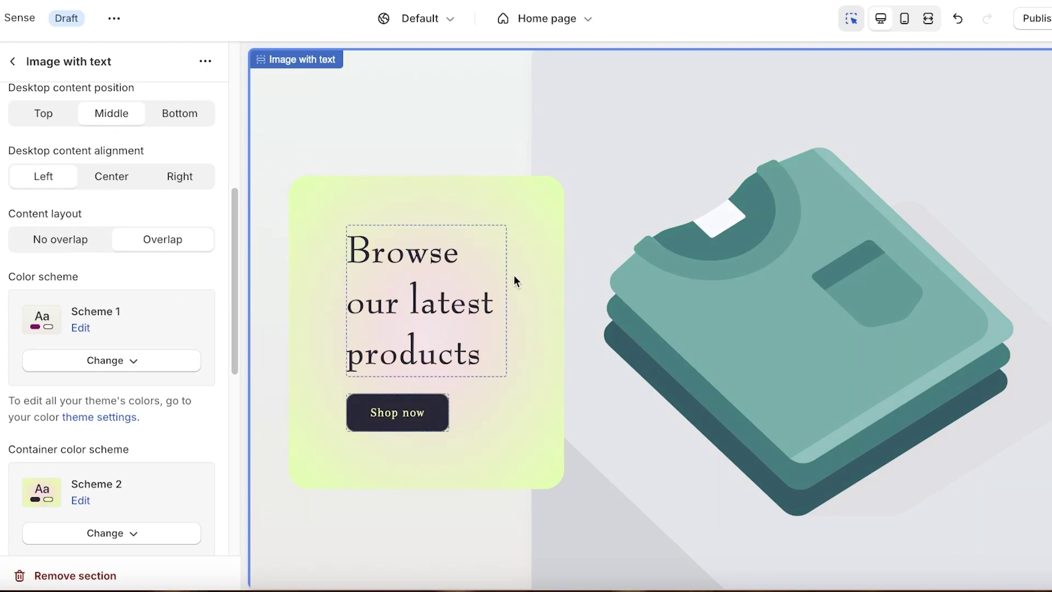
scroll(115, 190, "up", 4)
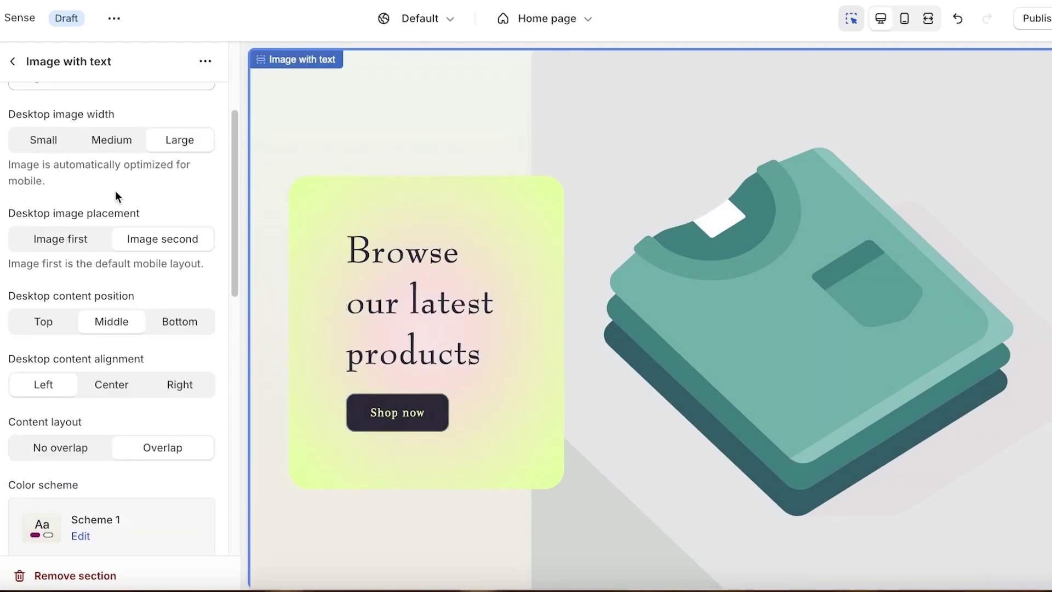
scroll(119, 277, "up", 3)
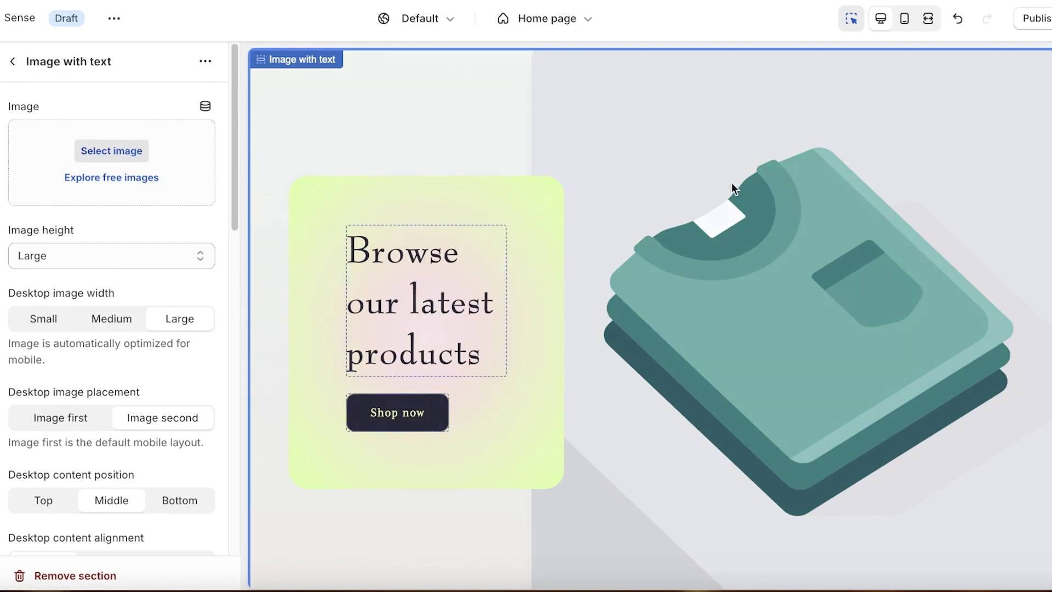
left_click(88, 149)
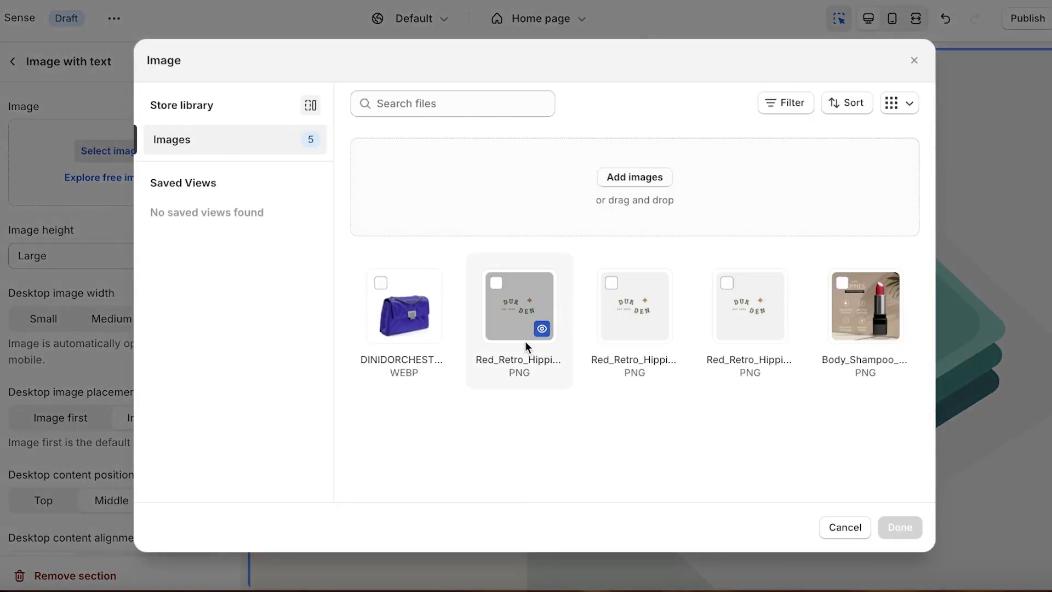
left_click(654, 184)
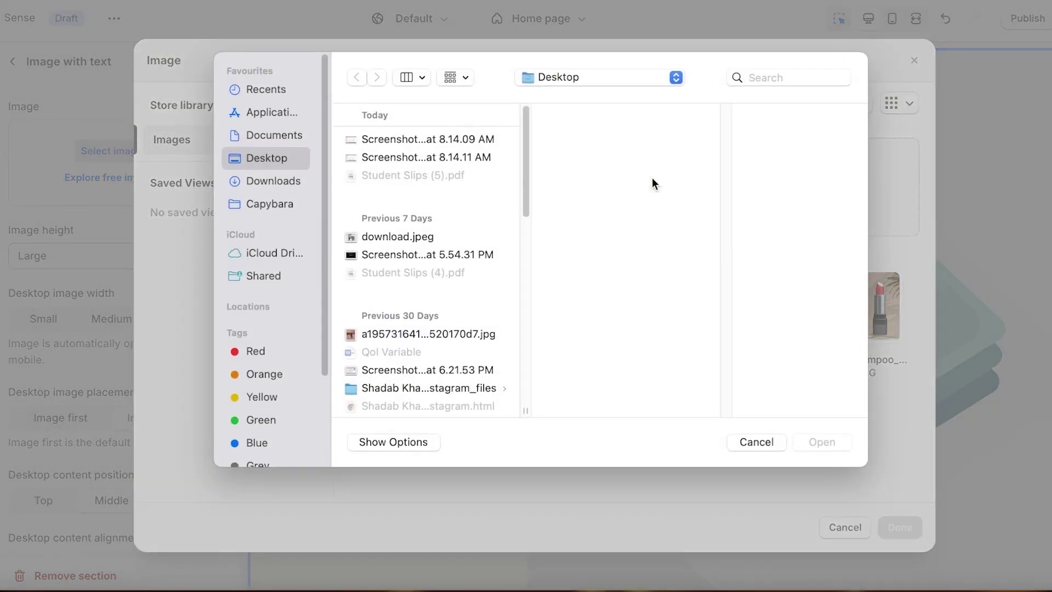
scroll(400, 305, "down", 15)
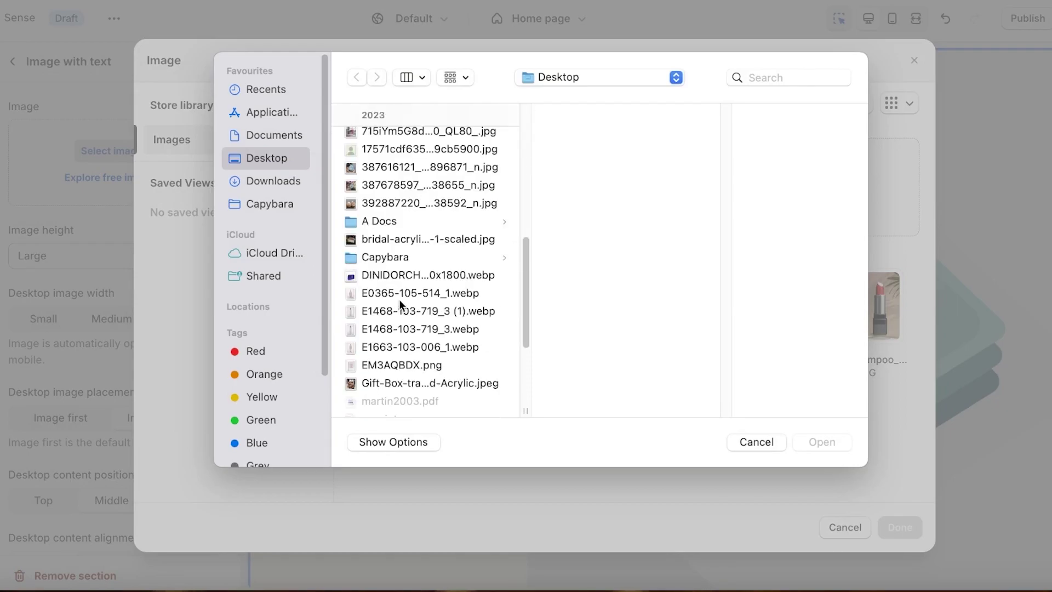
left_click(392, 302)
left_click(392, 317)
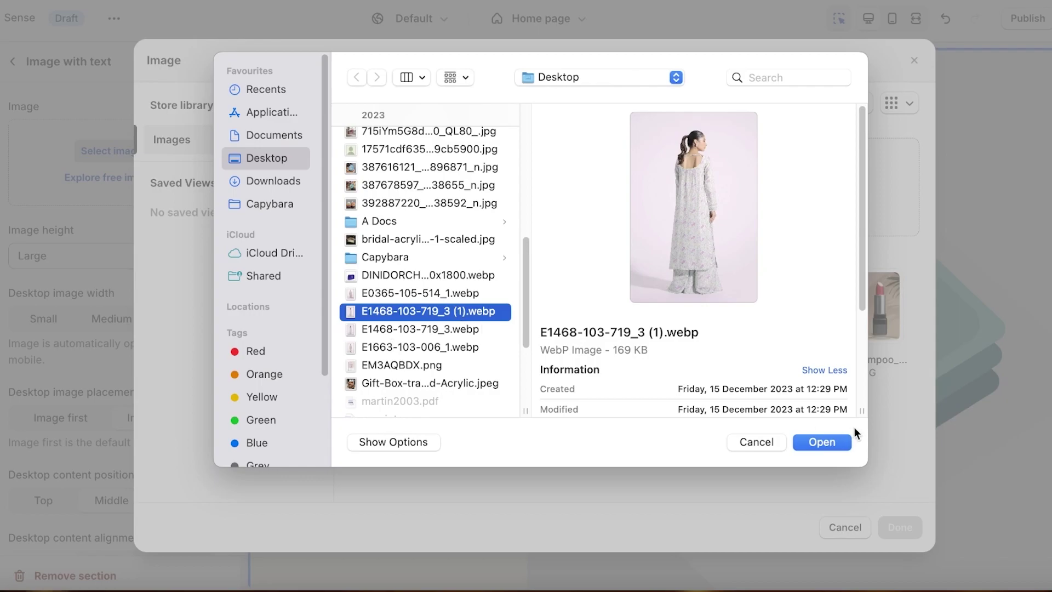
left_click(822, 442)
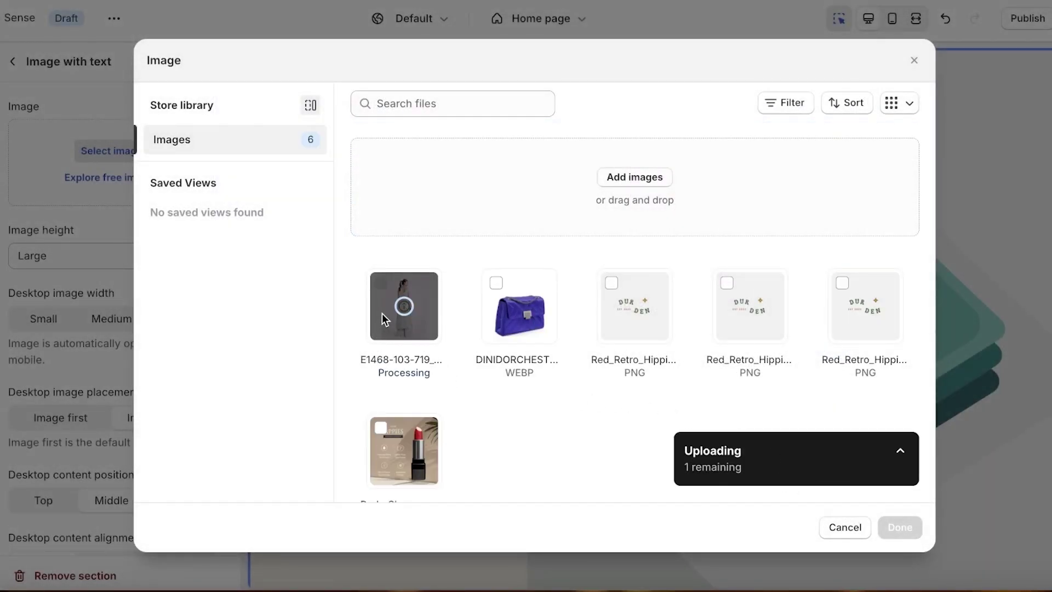
left_click(899, 526)
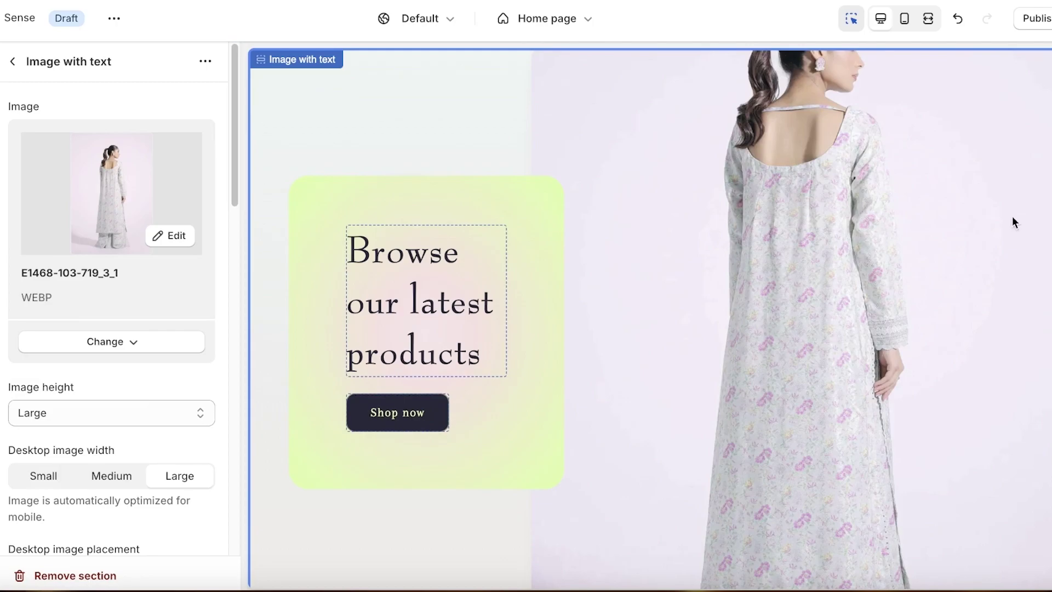
Reopen the Image with text settings and try a Small image height.
left_click(12, 61)
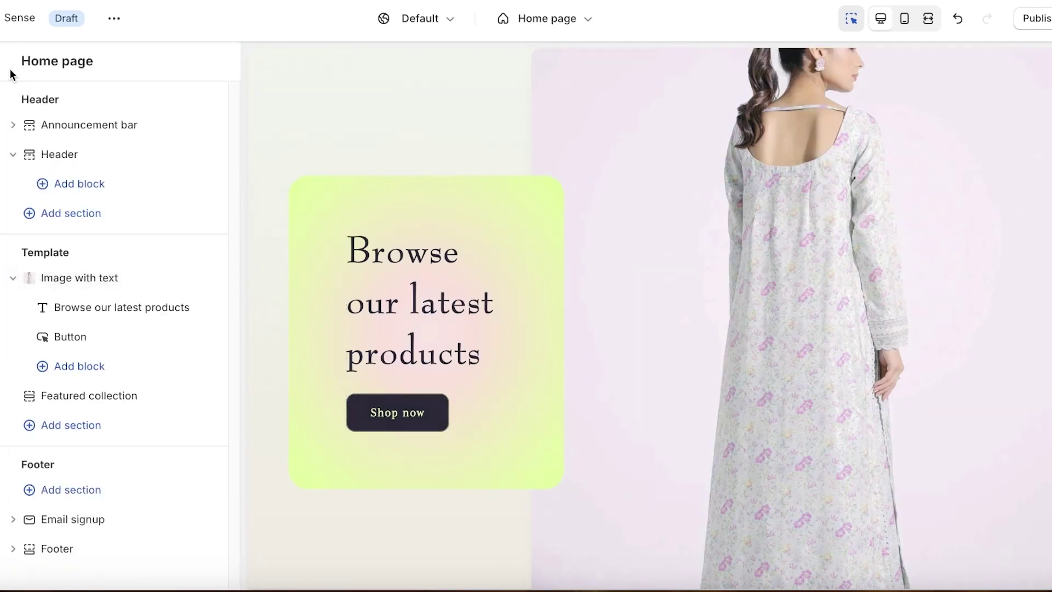
left_click(65, 280)
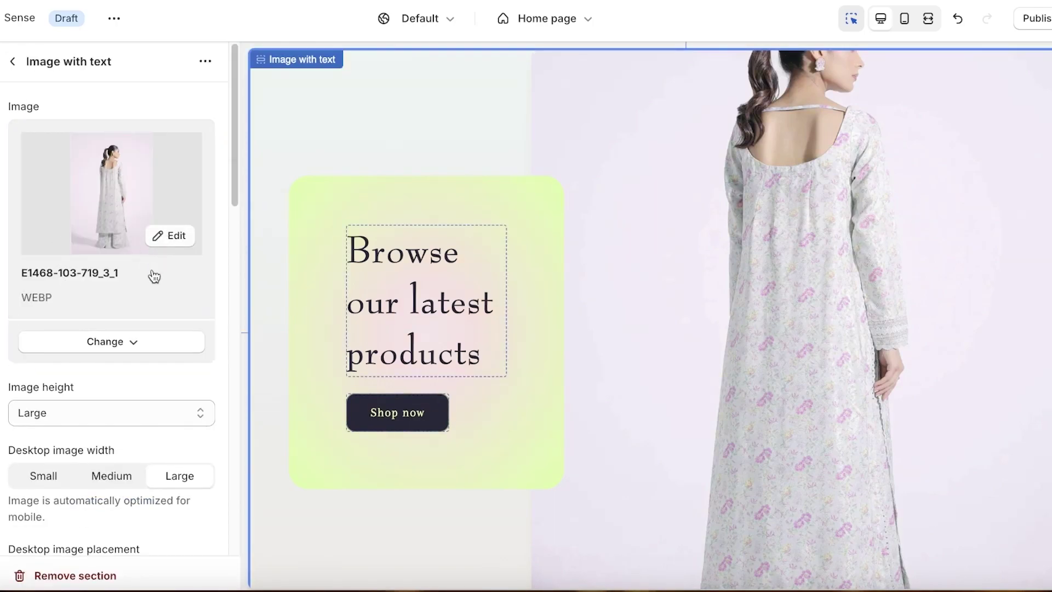
left_click(78, 420)
left_click(45, 441)
left_click(54, 418)
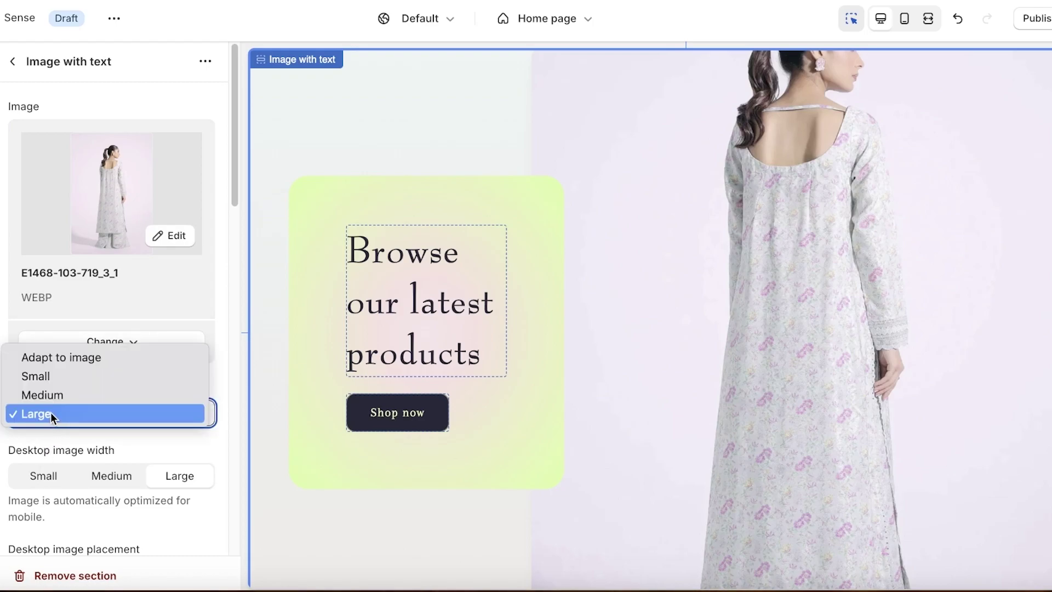
left_click(41, 371)
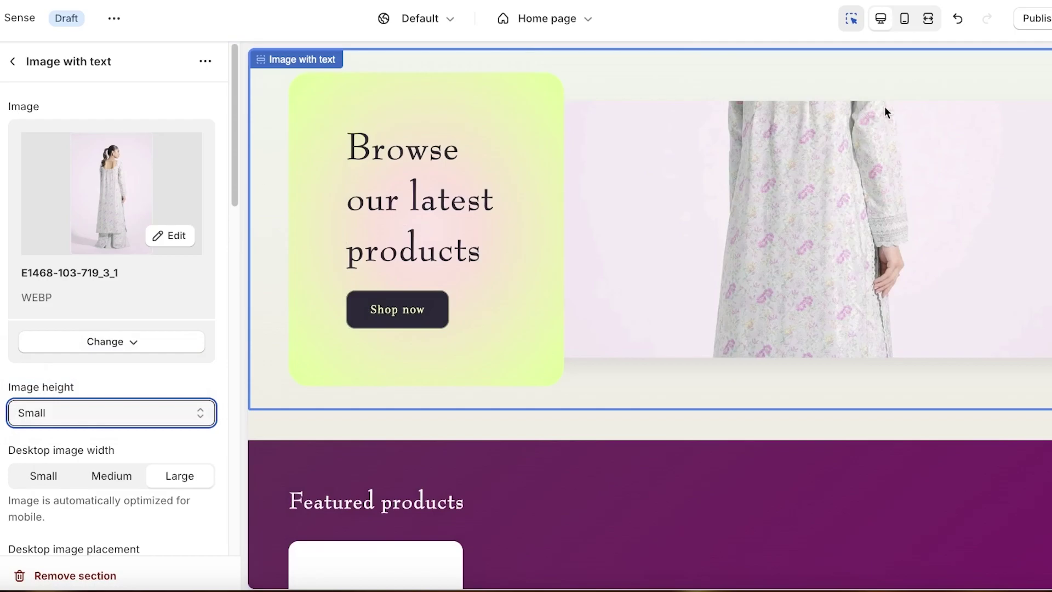
Keep the image second at Large width and set the image height to Medium.
scroll(142, 477, "down", 3)
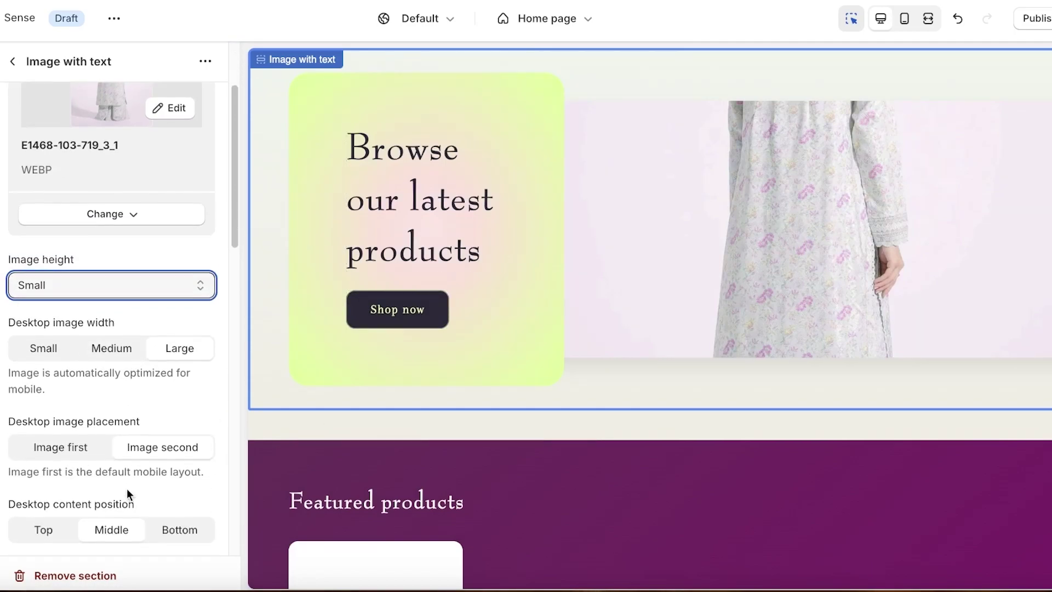
left_click(53, 446)
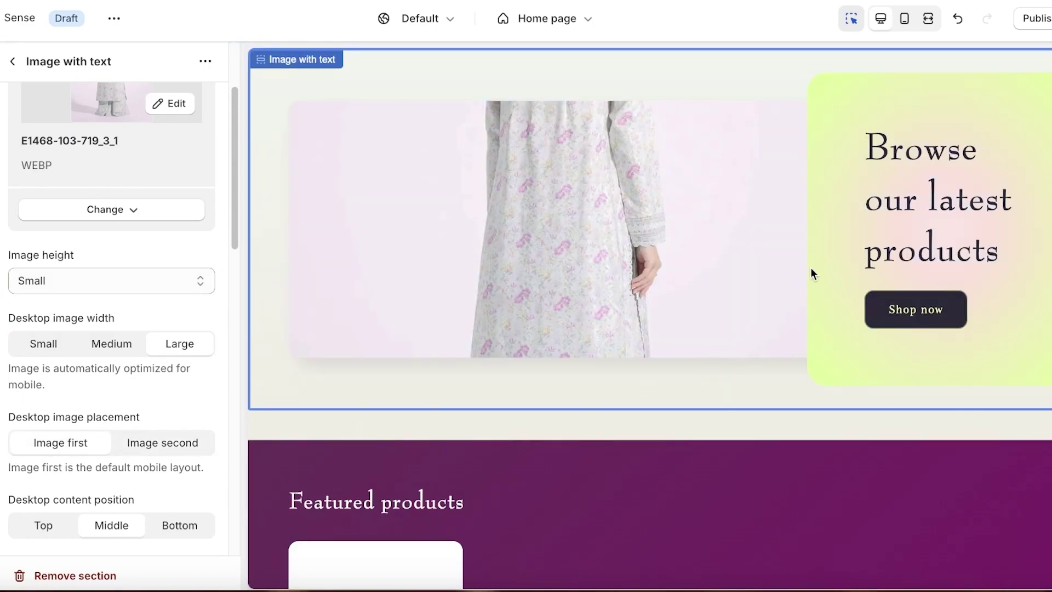
left_click(191, 442)
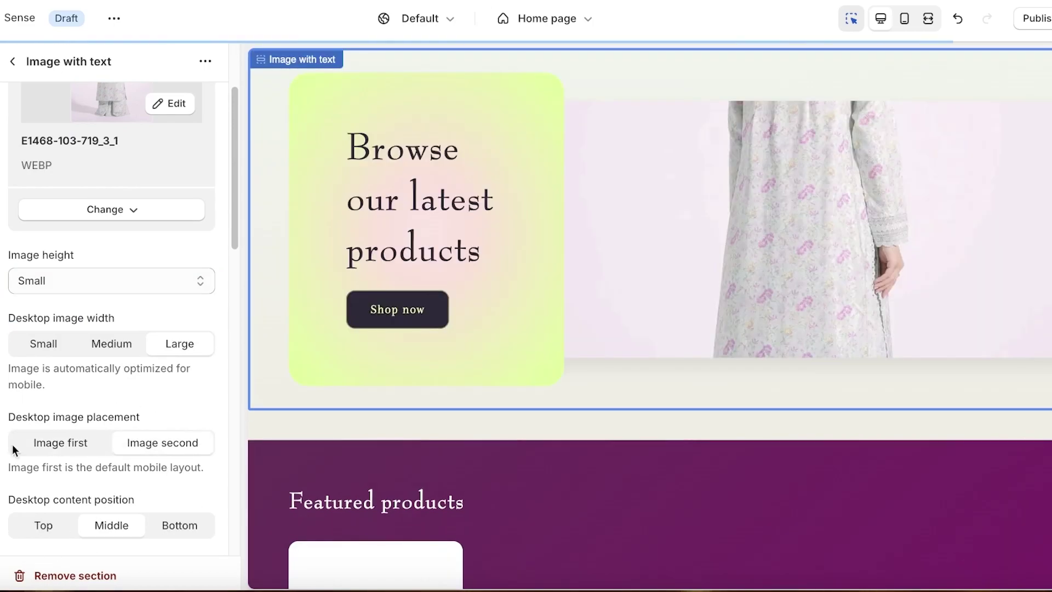
left_click(95, 345)
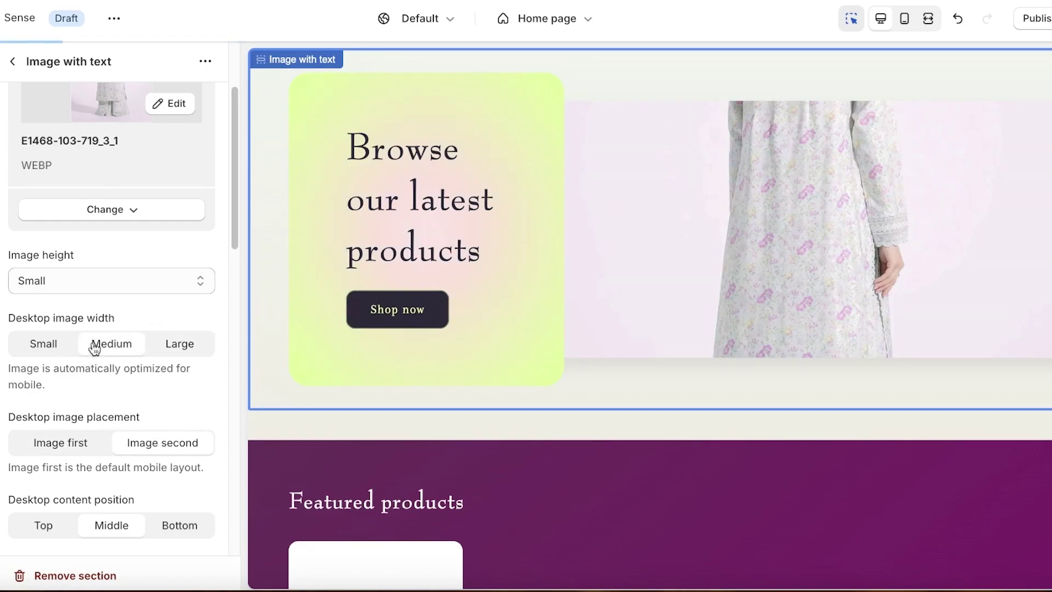
left_click(134, 280)
left_click(134, 280)
left_click(149, 351)
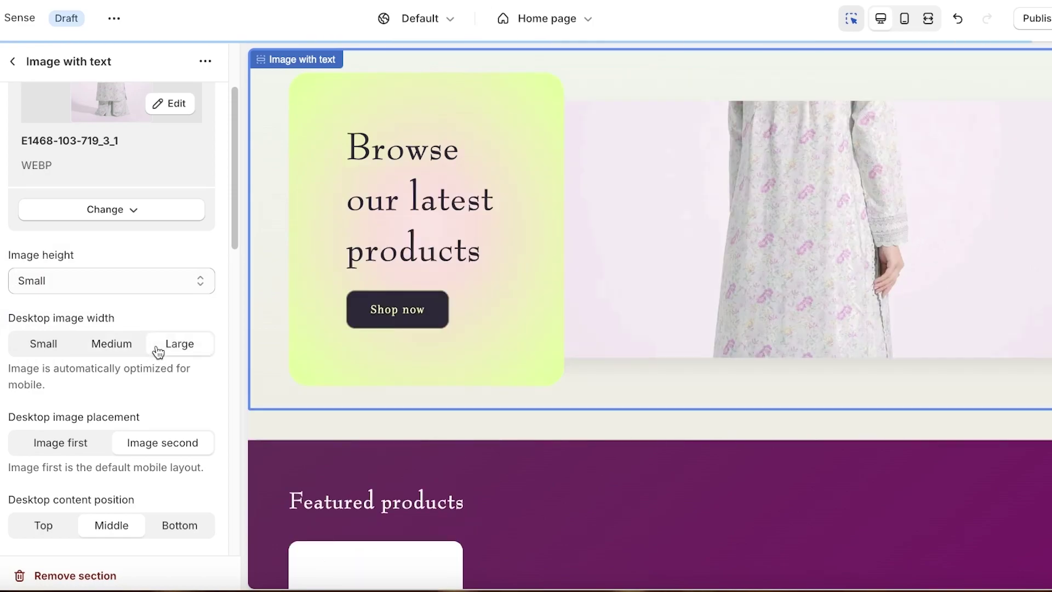
left_click(126, 284)
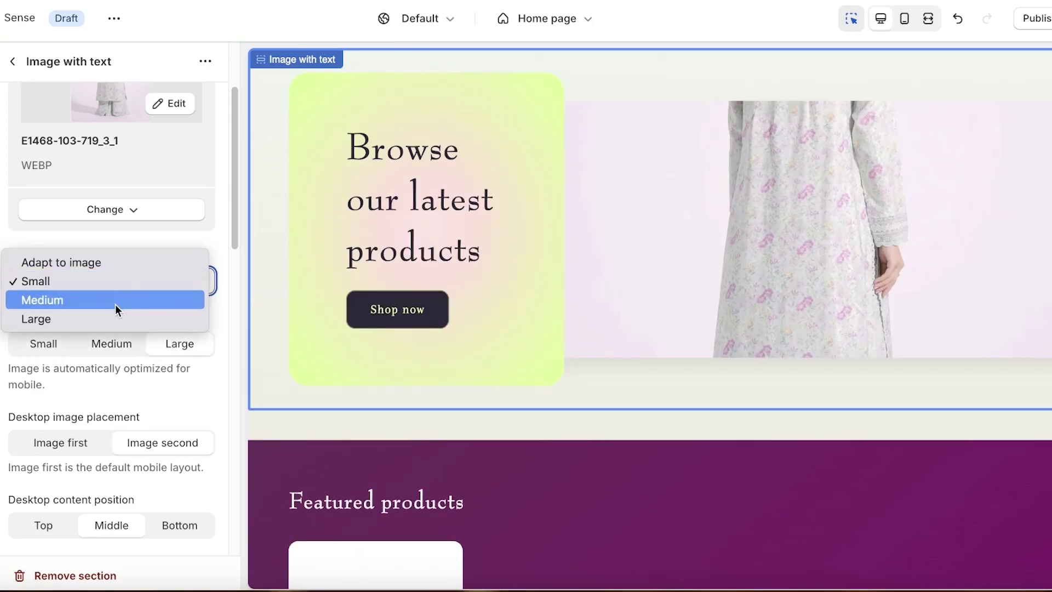
left_click(116, 302)
scroll(200, 219, "up", 3)
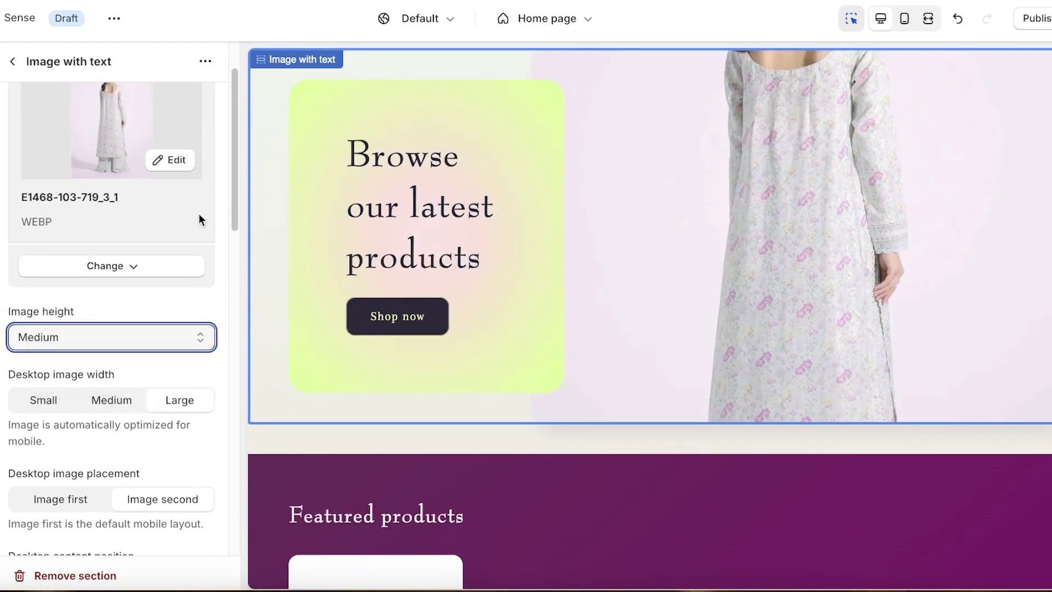
left_click(160, 237)
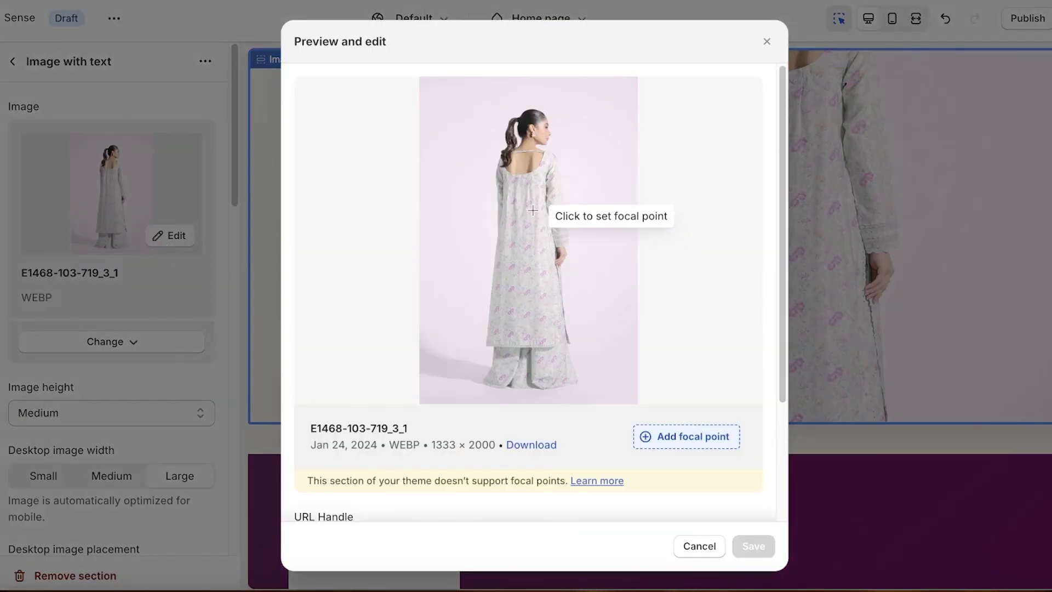
left_click(528, 158)
left_click(754, 546)
left_click(762, 545)
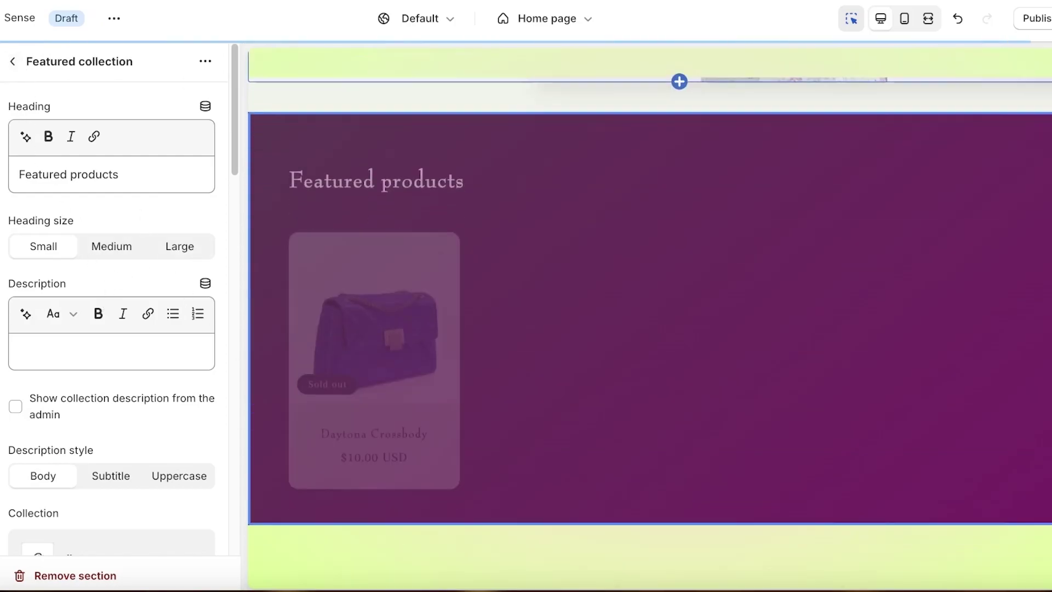
scroll(754, 315, "up", 10)
left_click(771, 362)
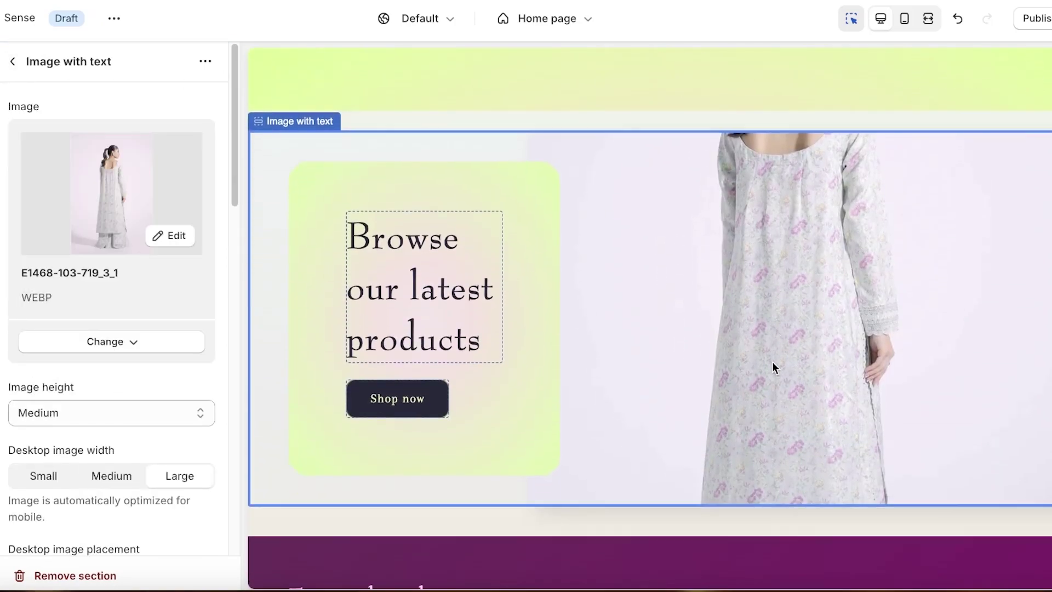
left_click(186, 234)
left_click(548, 106)
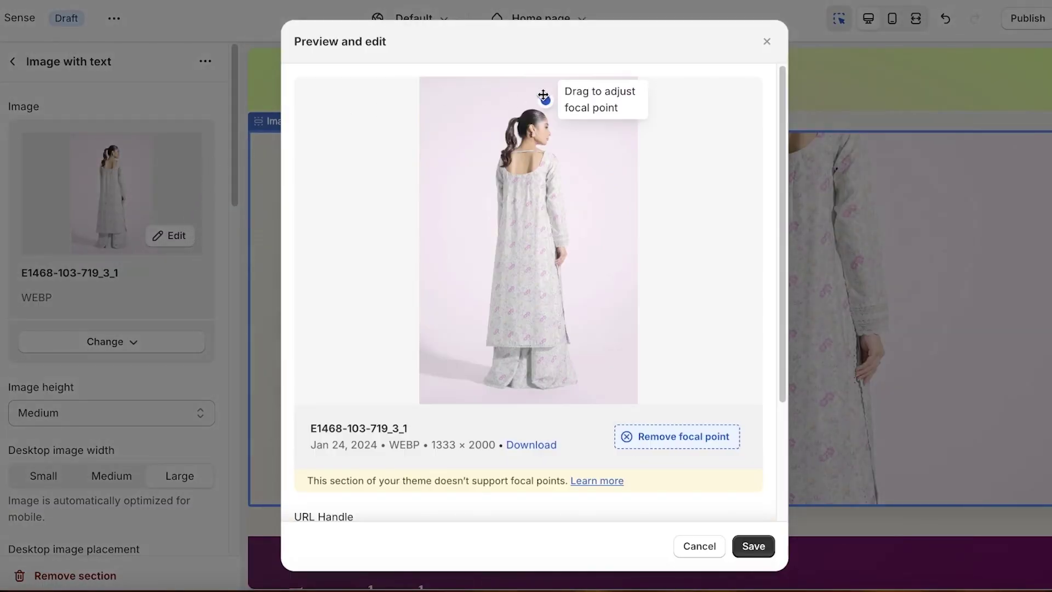
left_click_drag(529, 129, 532, 124)
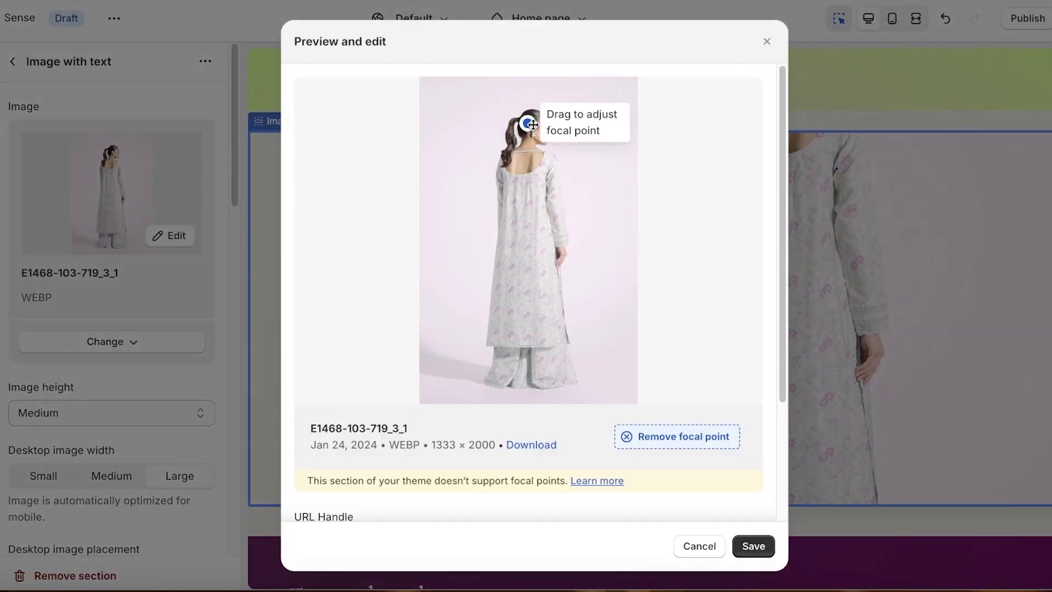
left_click(763, 547)
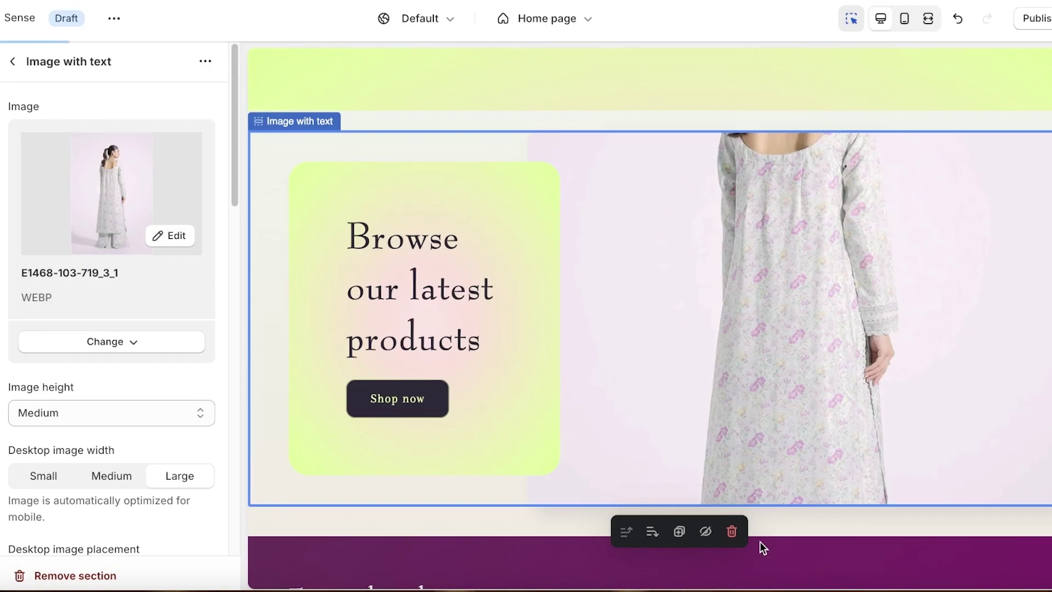
scroll(919, 319, "up", 3)
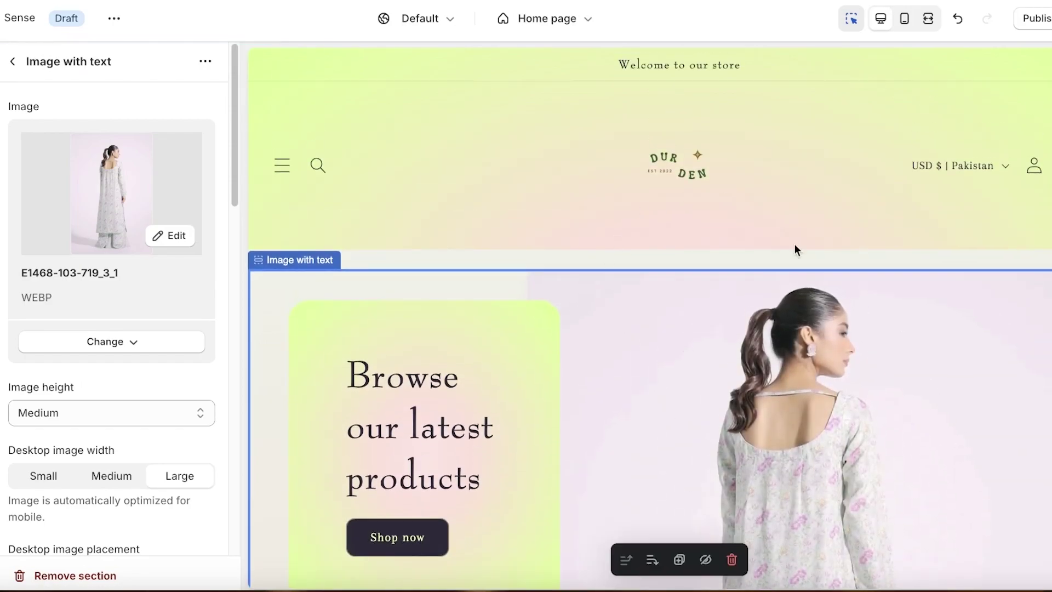
scroll(930, 312, "down", 3)
scroll(893, 312, "up", 1)
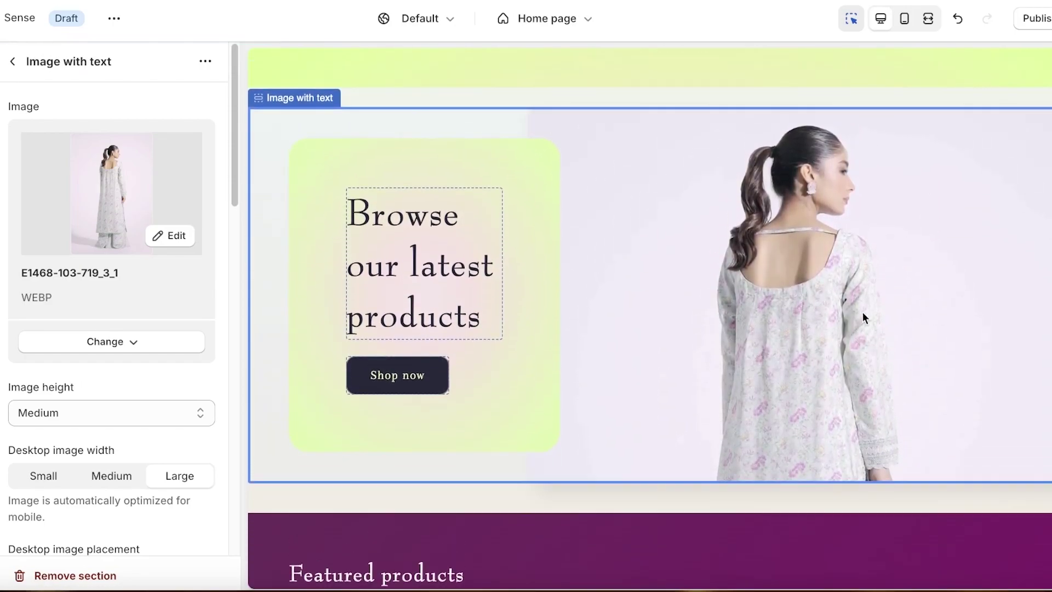
scroll(90, 485, "down", 5)
Try Scheme 3, then give the Image with text section the purple Scheme 5.
scroll(90, 485, "down", 4)
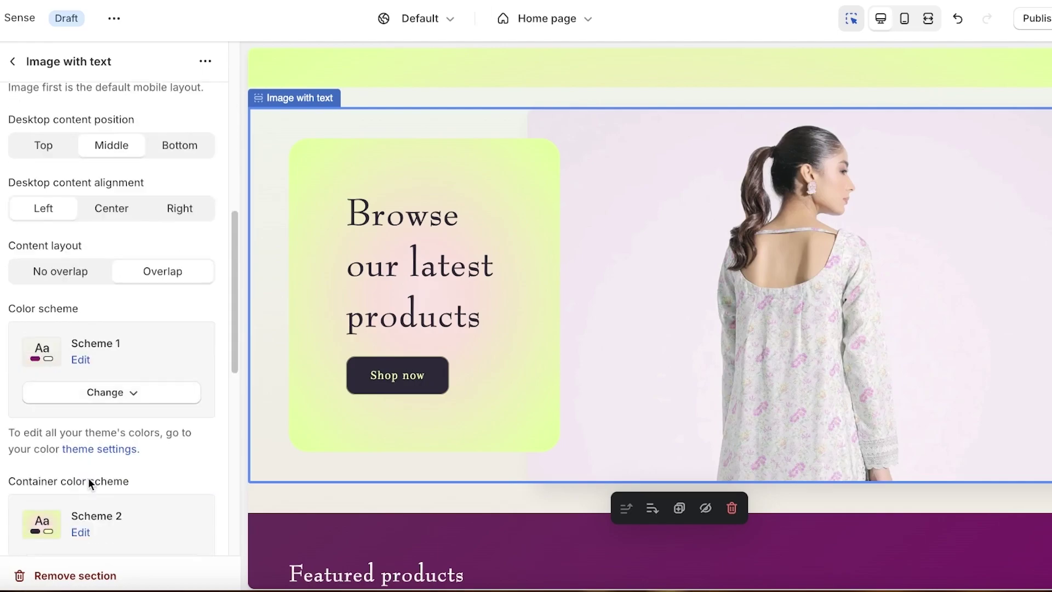
left_click(141, 392)
left_click(106, 278)
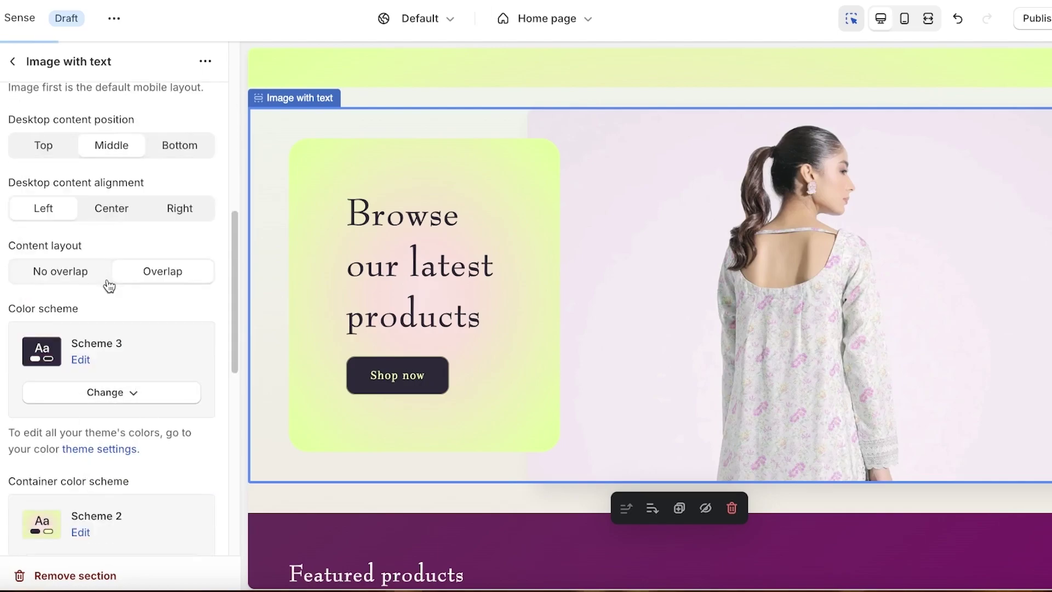
left_click(116, 396)
left_click(104, 348)
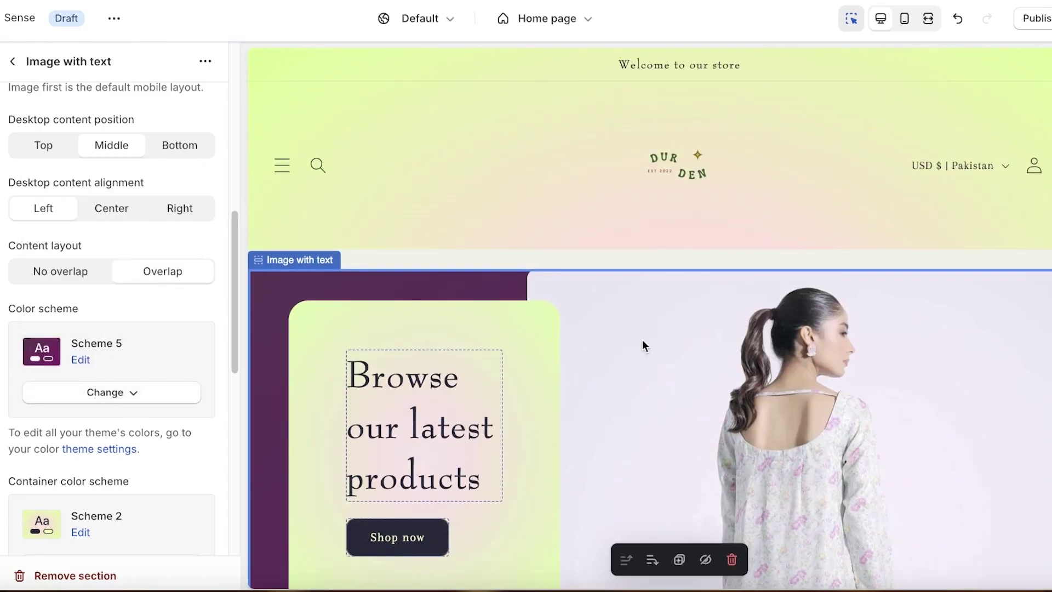
left_click(13, 62)
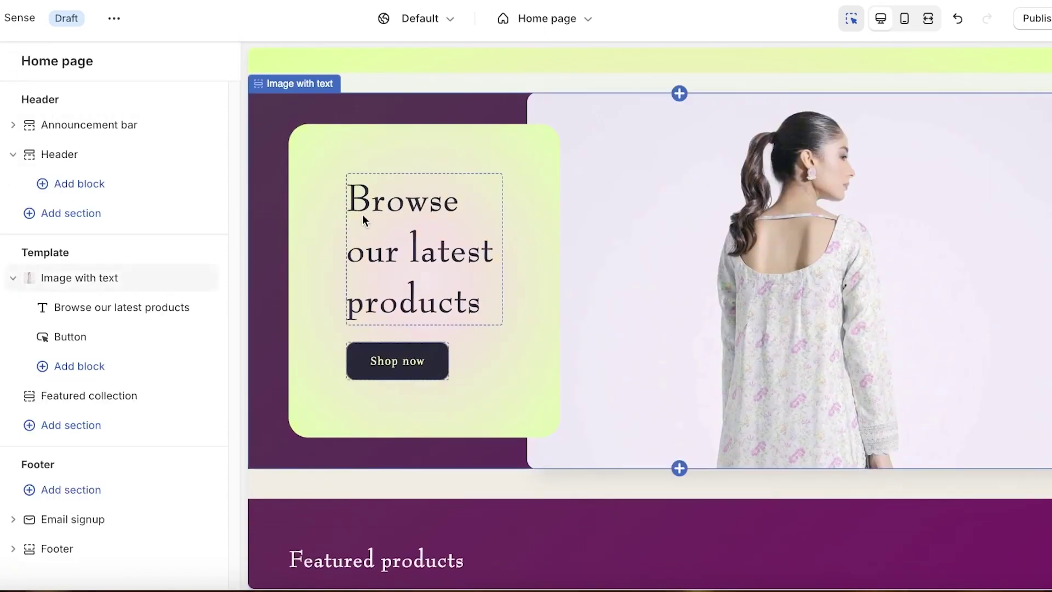
Replace the hero heading text with the pasted 'Autumn Collection 2024'.
left_click(389, 213)
triple_click(387, 211)
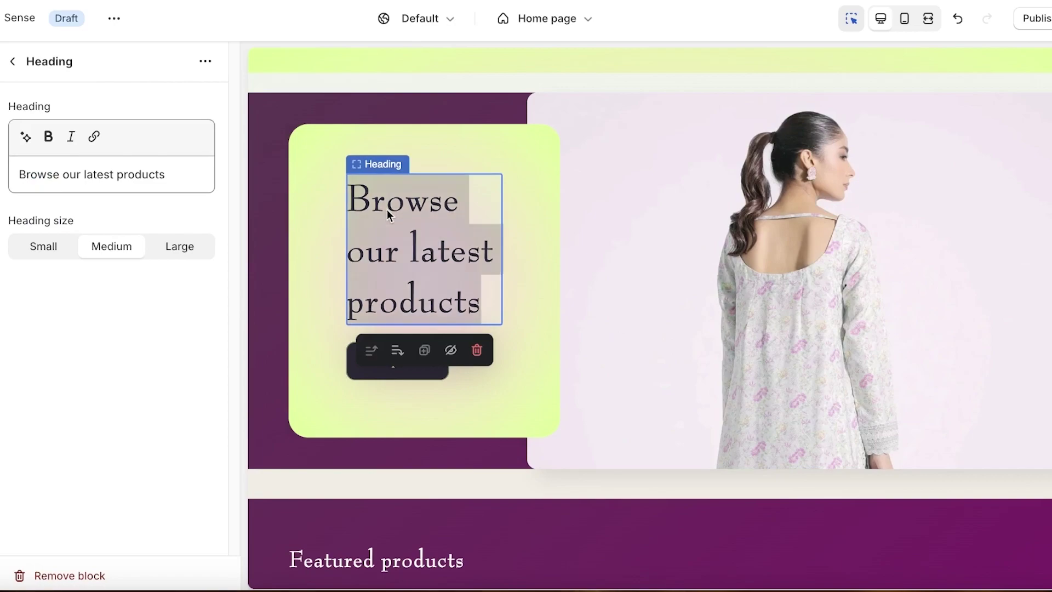
triple_click(104, 177)
type("A")
key("BackSpace")
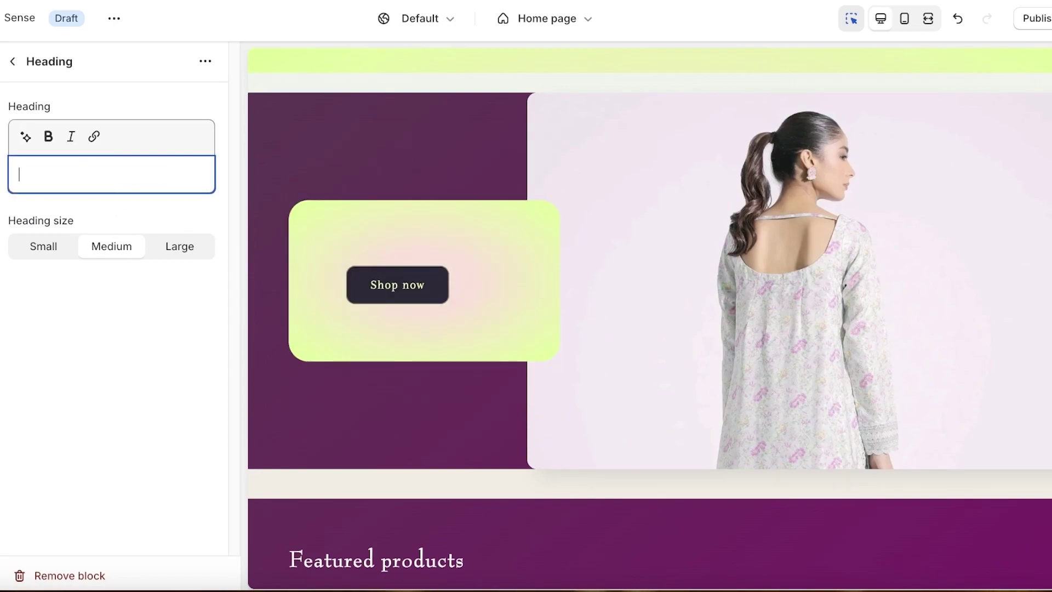
type("Autumn  Collection 2024'")
left_click(482, 294)
triple_click(373, 232)
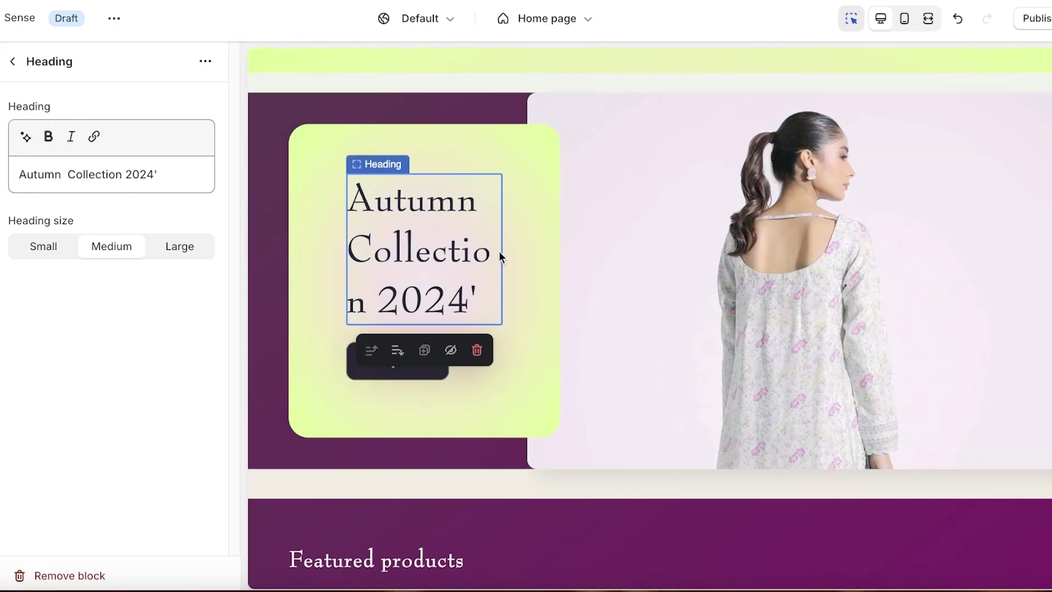
Set the heading size to Small.
left_click(12, 61)
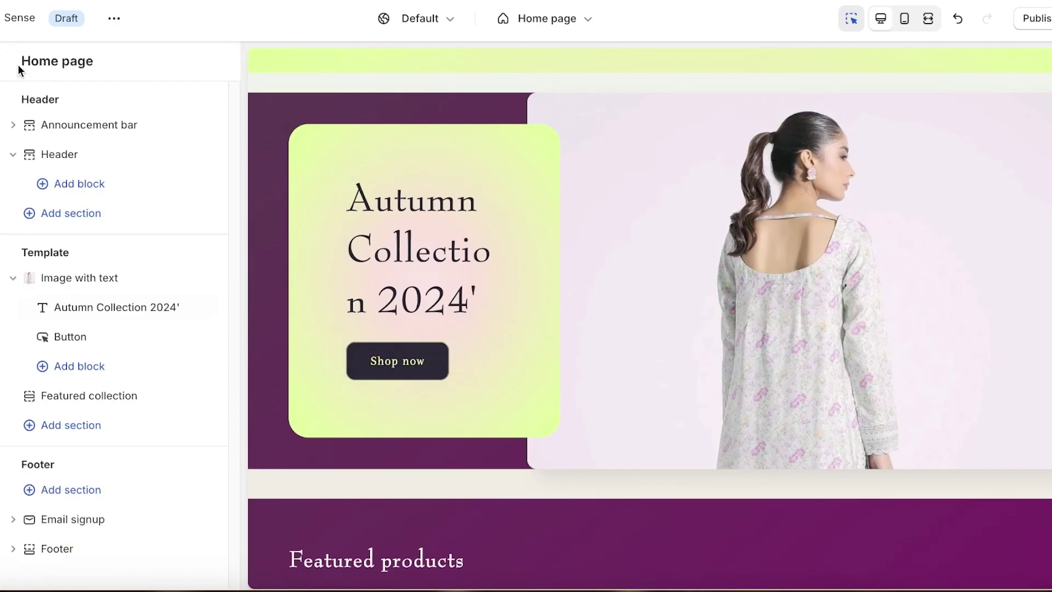
left_click(87, 308)
left_click(46, 244)
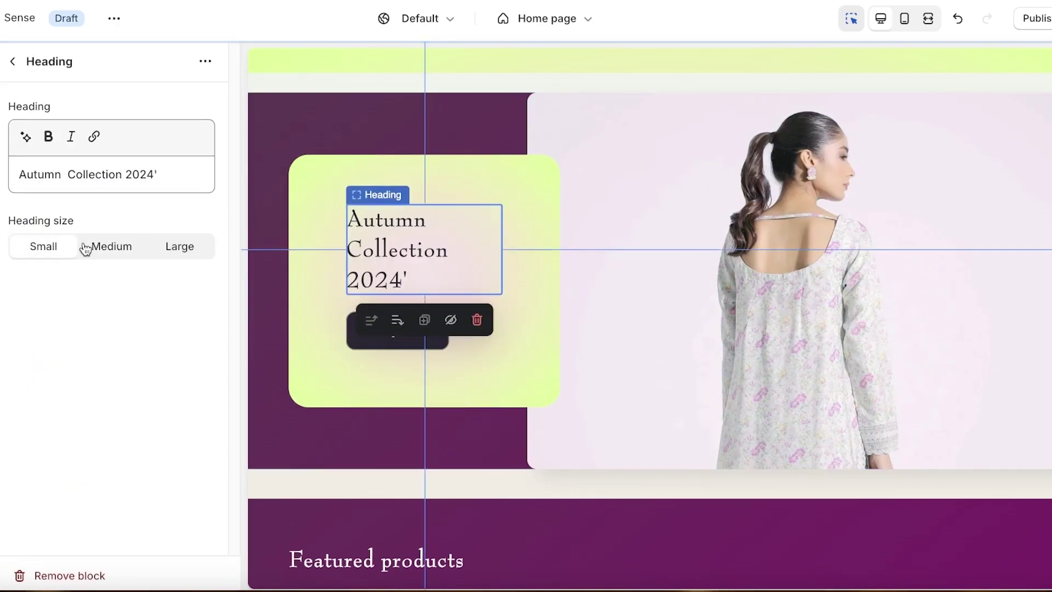
left_click(338, 433)
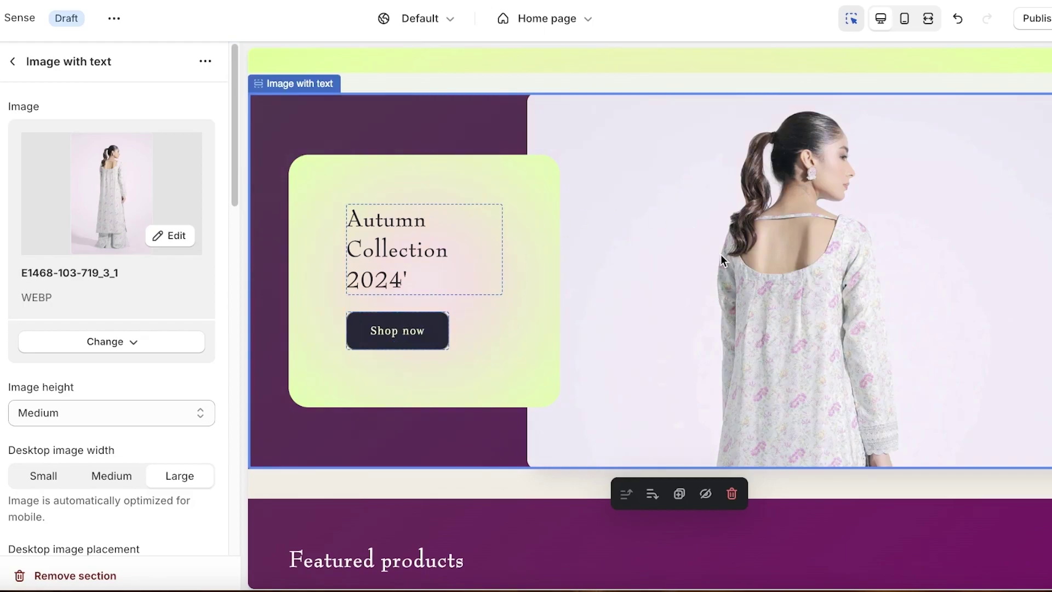
scroll(722, 258, "up", 1)
Trim the heading to 'Autumn 2024' and set its size to Medium.
left_click(418, 317)
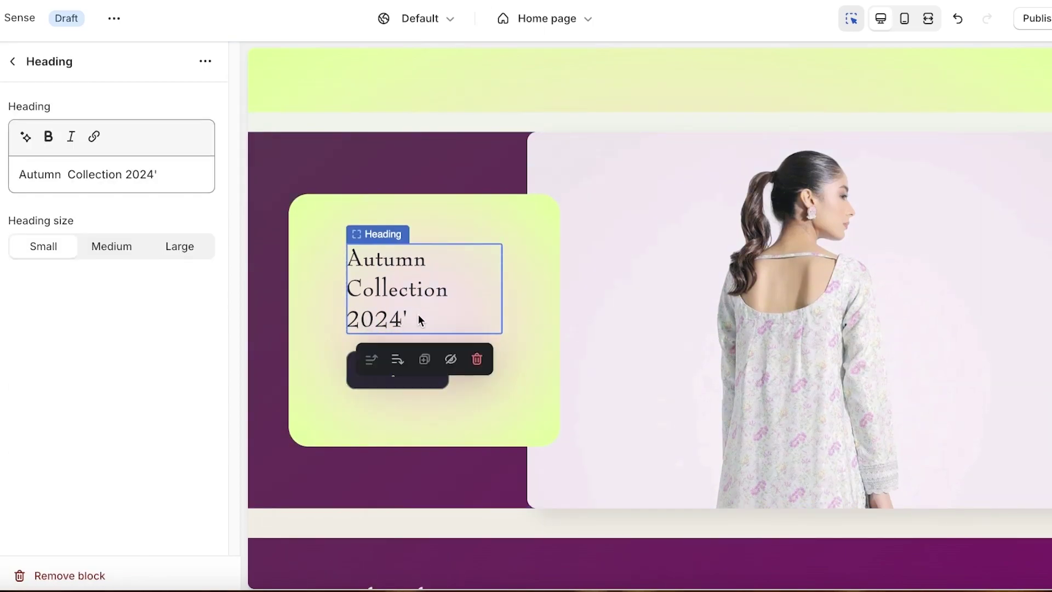
triple_click(402, 308)
double_click(100, 175)
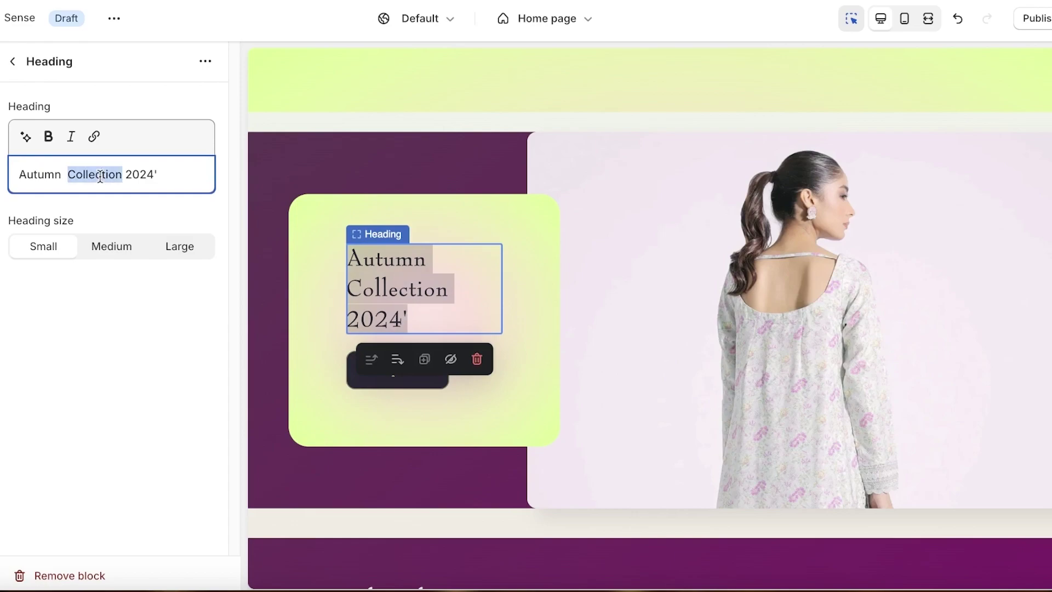
key("BackSpace")
key("End")
key("BackSpace")
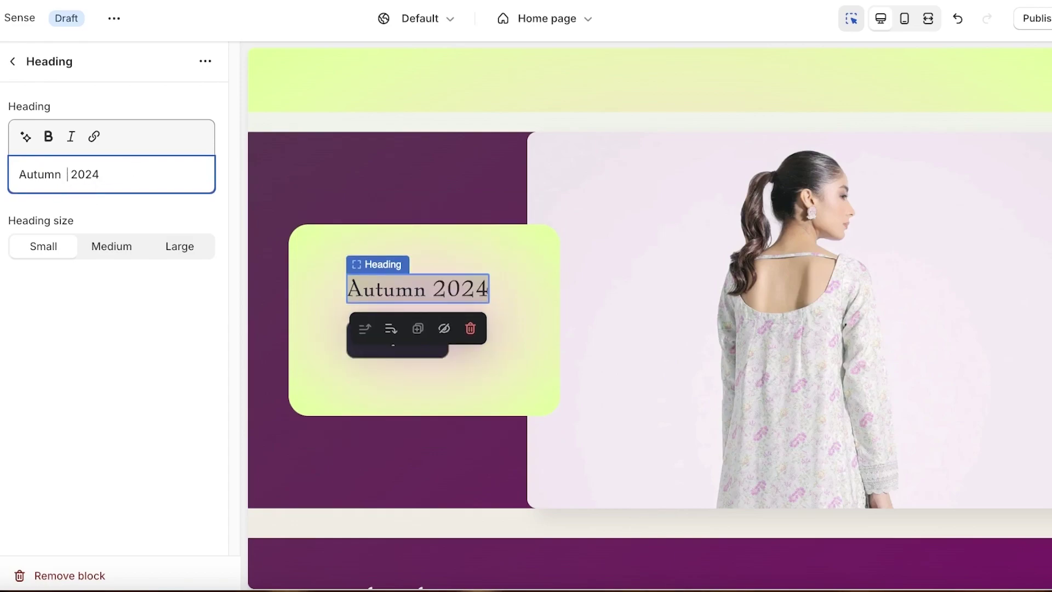
left_click(161, 256)
left_click(118, 253)
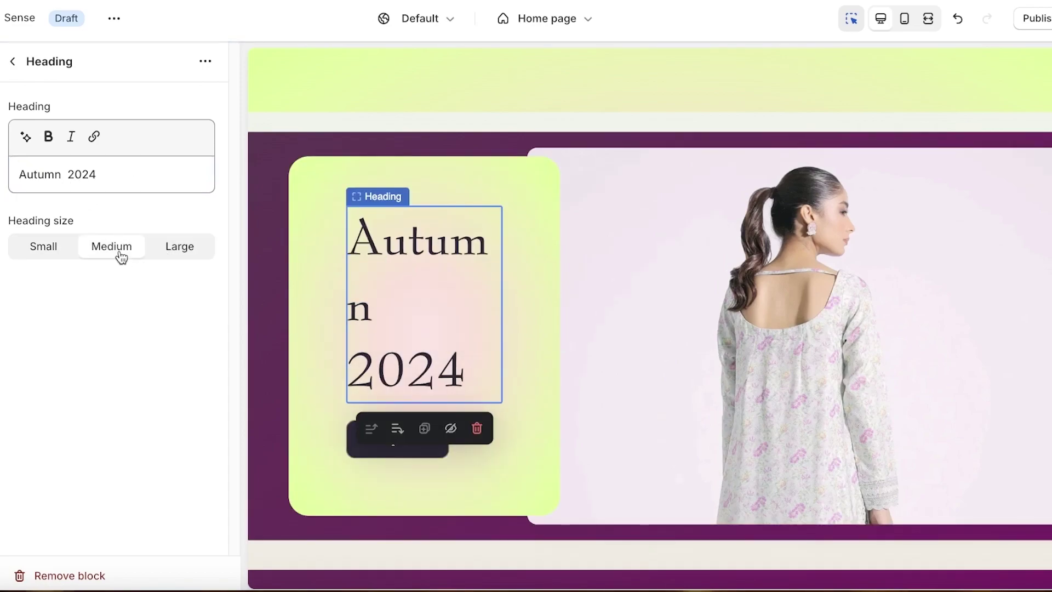
left_click(11, 62)
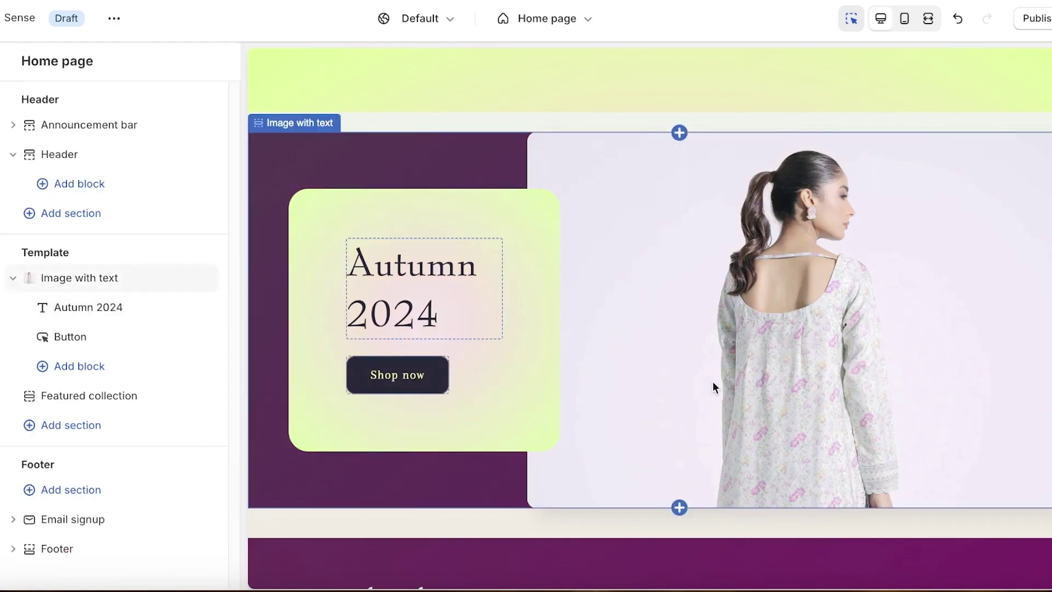
scroll(954, 230, "up", 2)
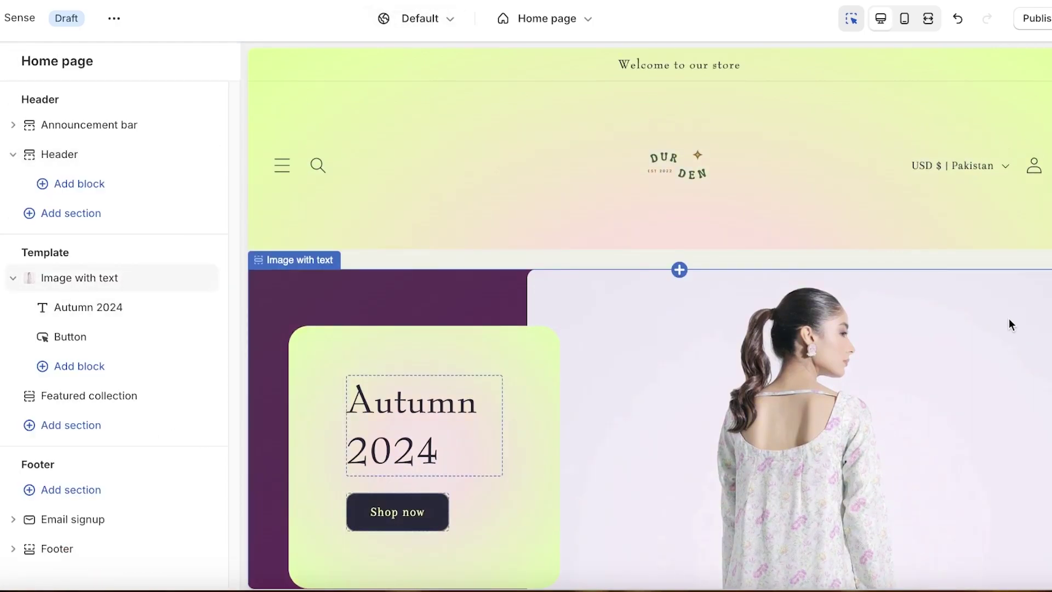
Browse the Add section picker and close it without adding a section.
scroll(1009, 318, "down", 10)
scroll(992, 346, "up", 8)
scroll(1003, 356, "down", 5)
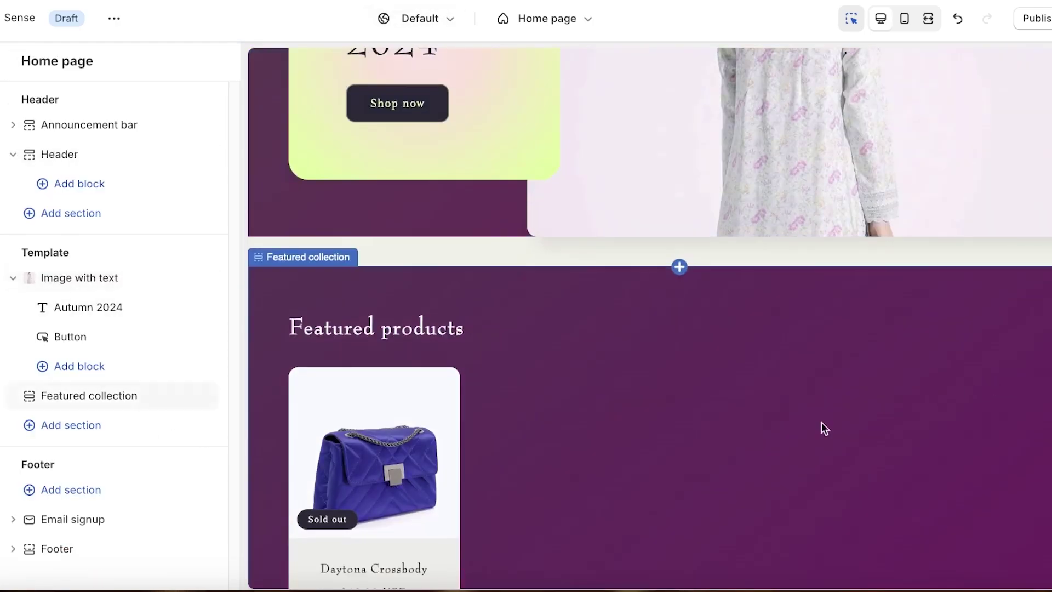
left_click(81, 427)
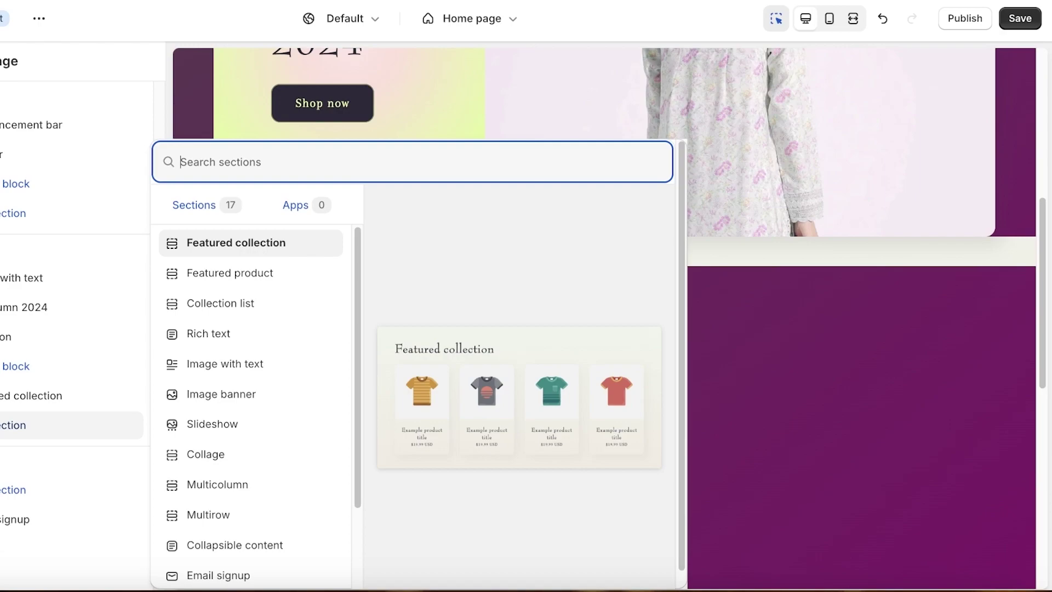
scroll(270, 491, "down", 3)
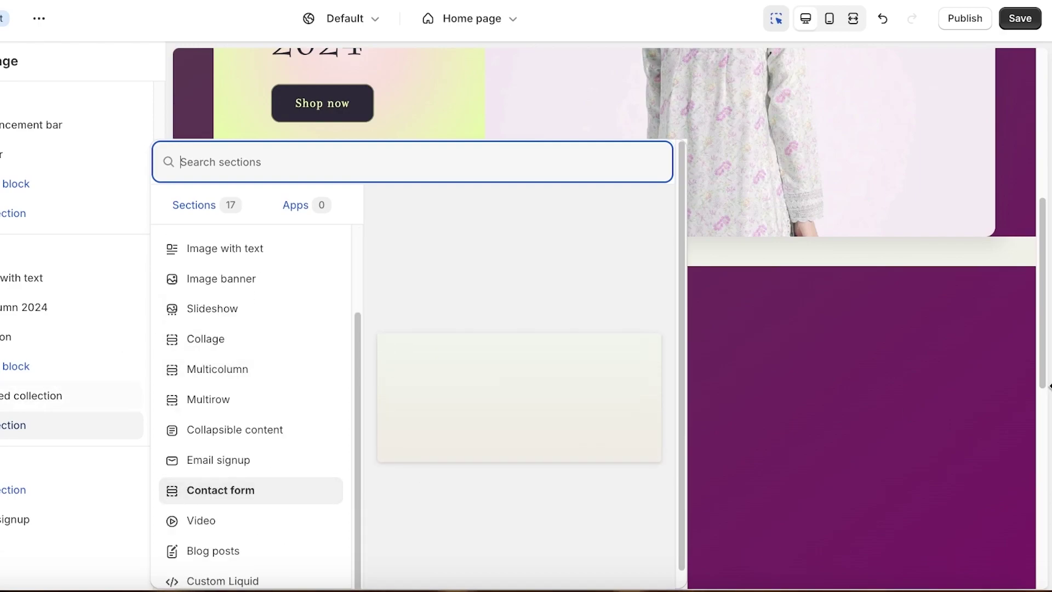
left_click(970, 411)
Save the home page edits and exit to the Online Store Themes page.
scroll(932, 411, "up", 10)
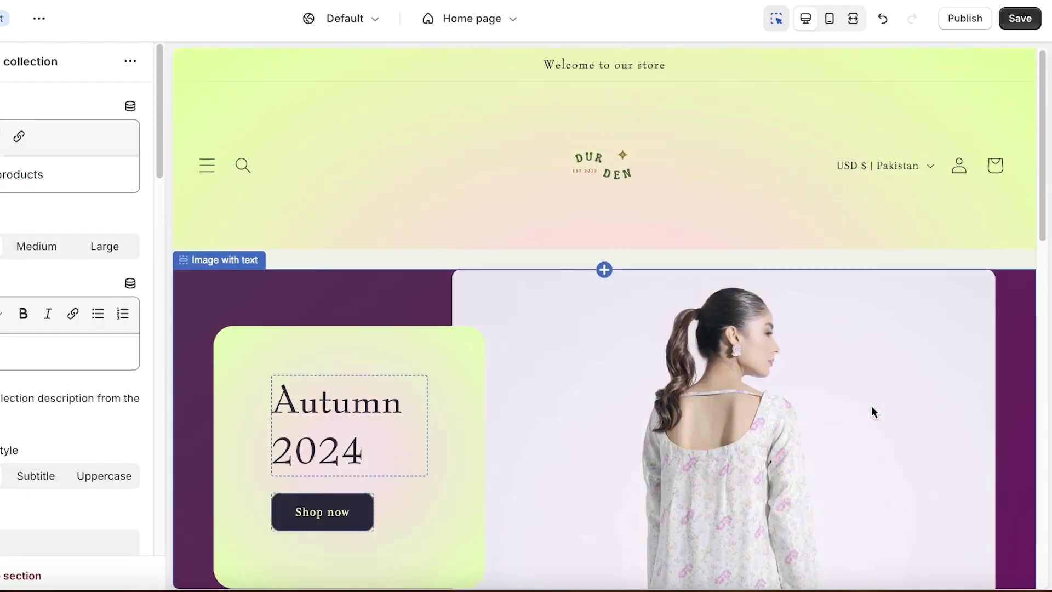
left_click(1020, 18)
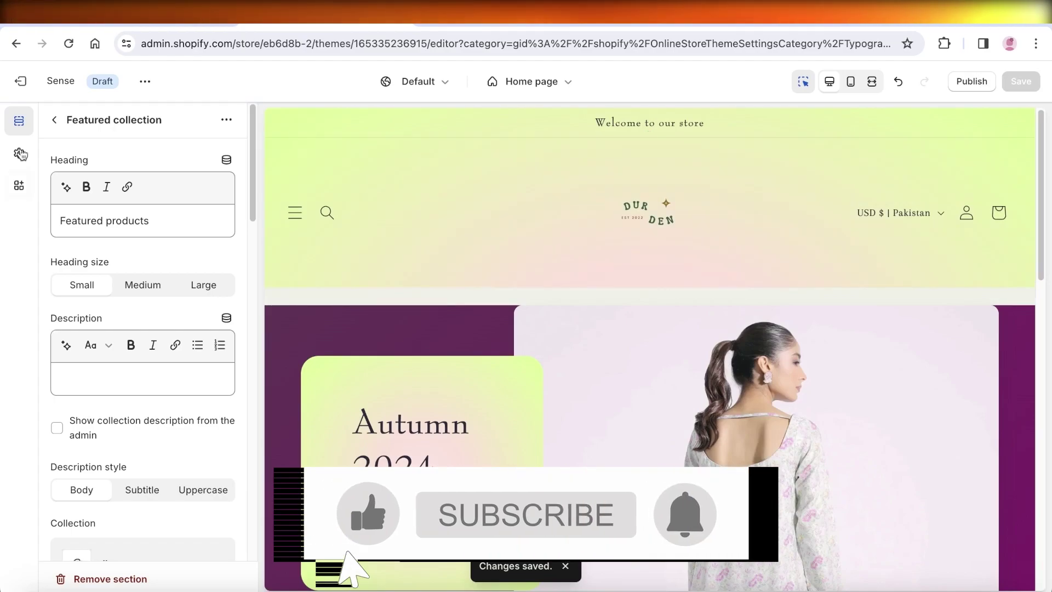
left_click(20, 80)
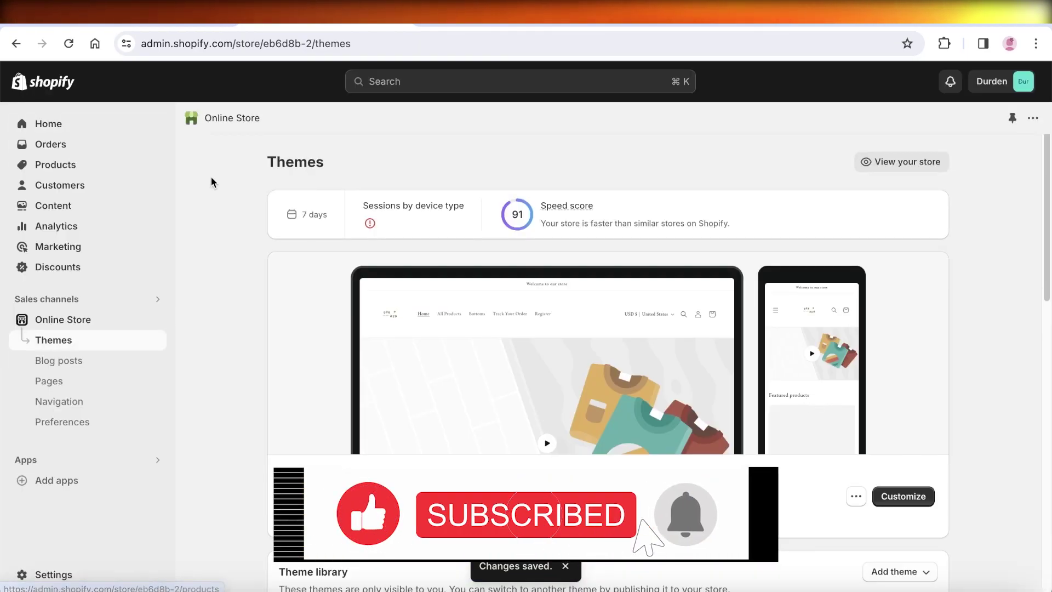